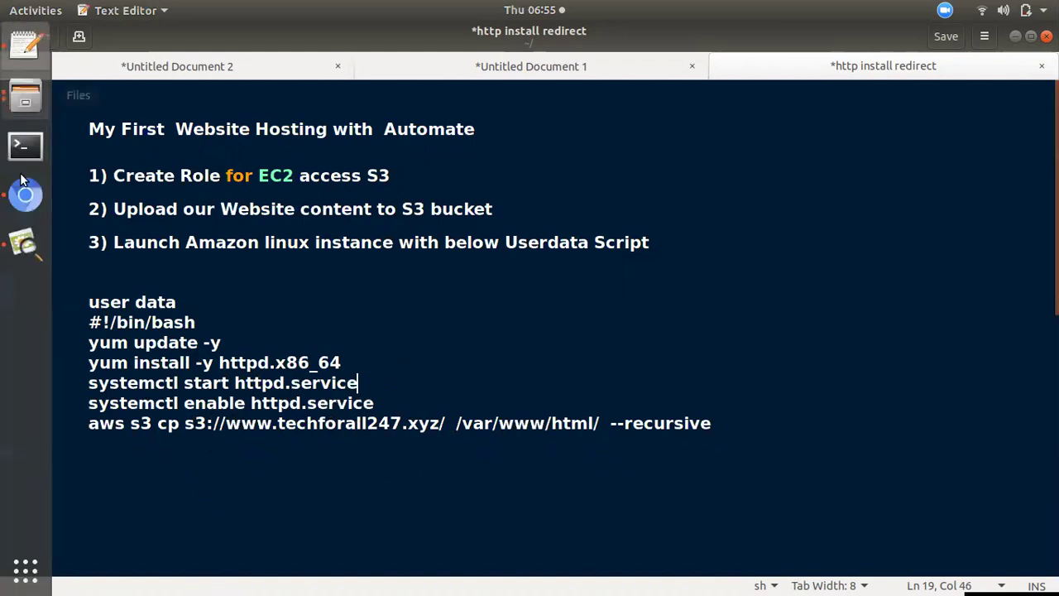
Switch to the Chromium browser and open the IAM console in a new tab from the AWS service history.
left_click(25, 194)
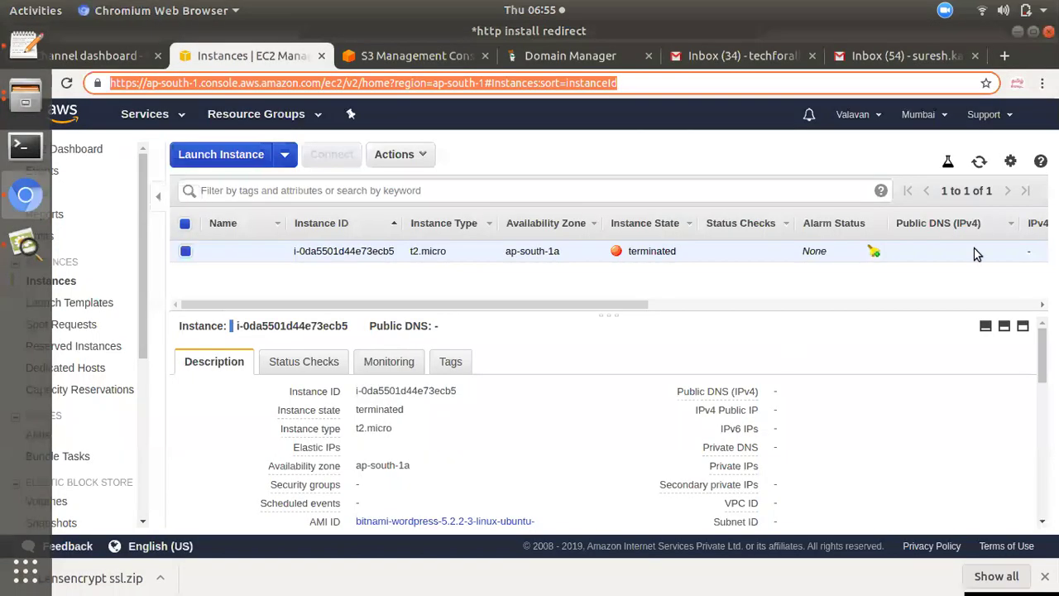
left_click(263, 272)
left_click(169, 118)
type("s3")
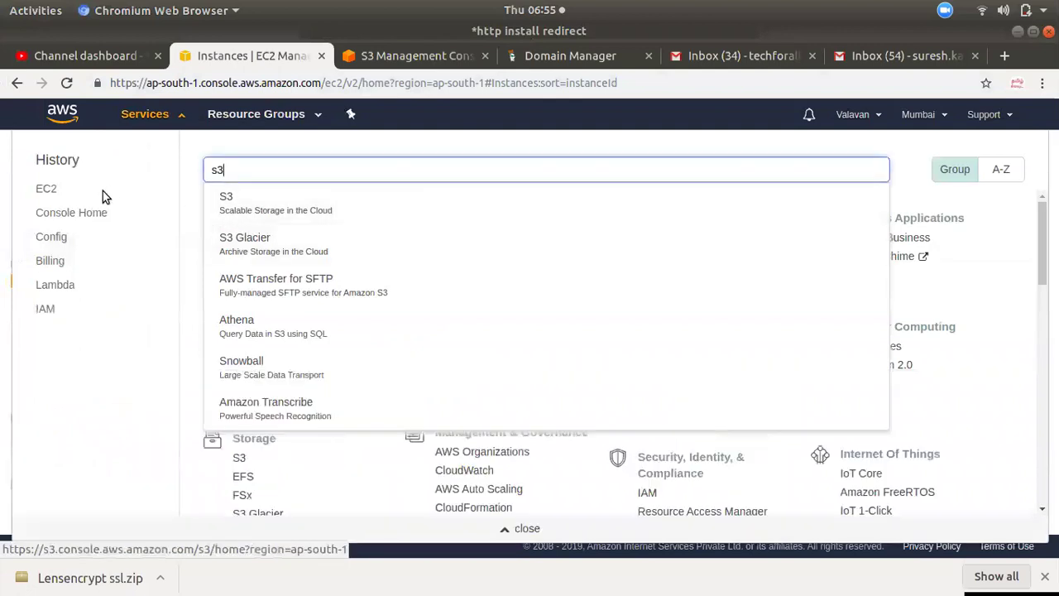
right_click(43, 306)
left_click(61, 322)
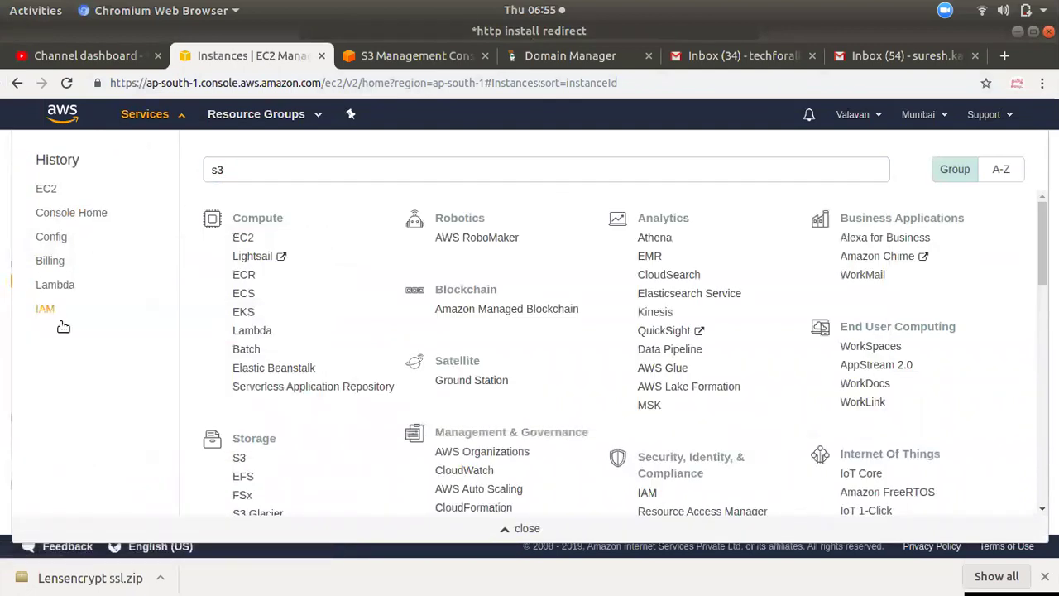
left_click(335, 51)
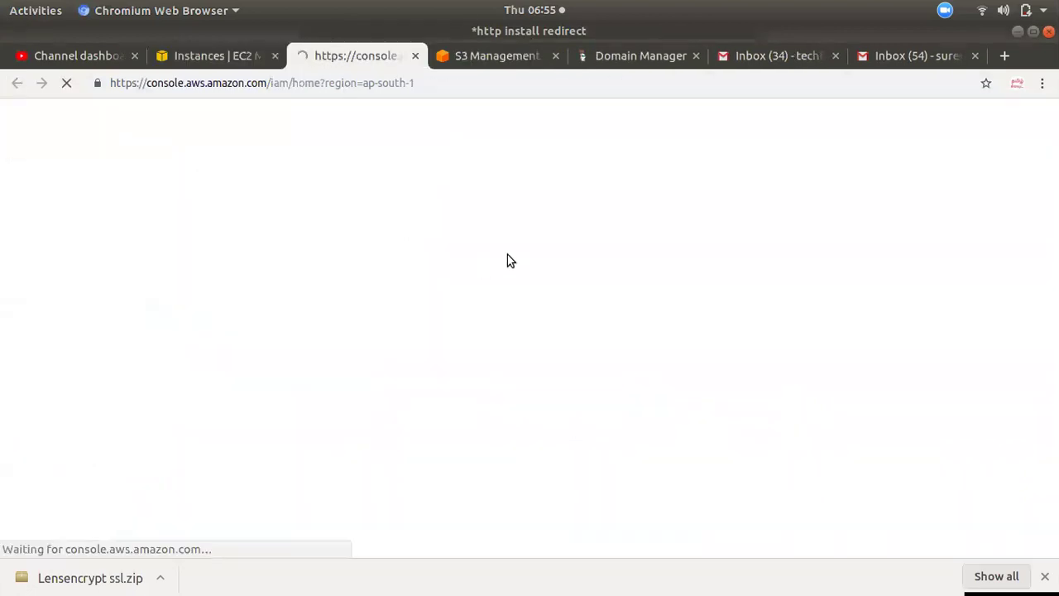
left_click(501, 58)
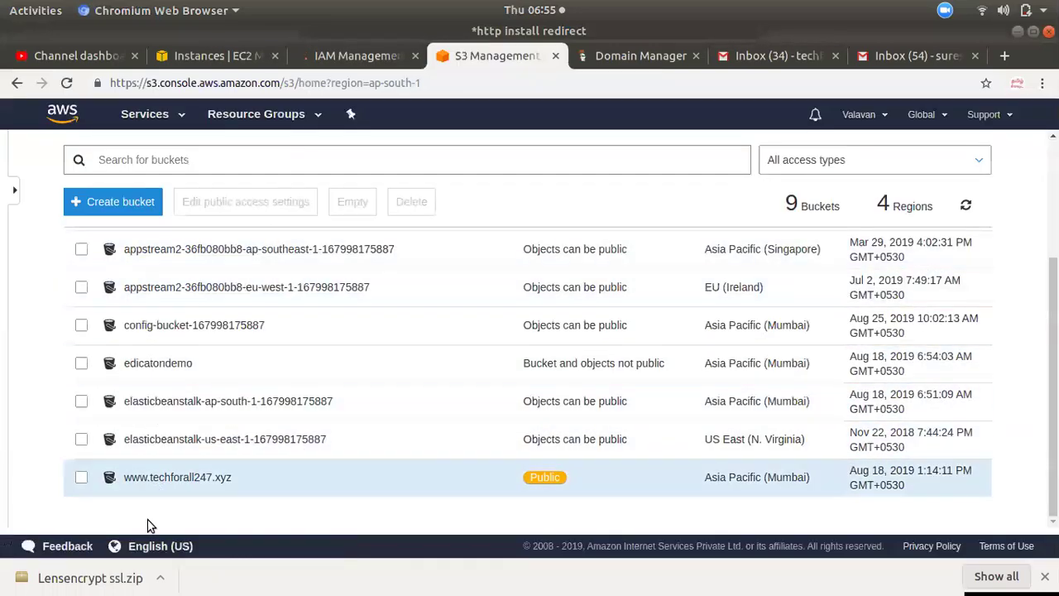
left_click(202, 485)
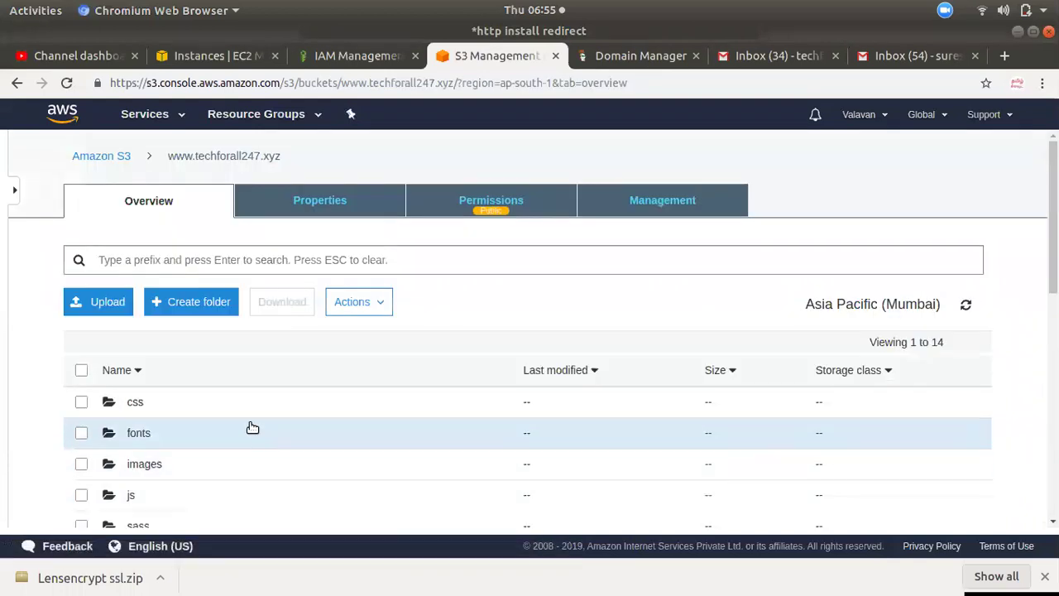
scroll(283, 462, "down", 3)
scroll(279, 465, "down", 3)
scroll(279, 466, "up", 4)
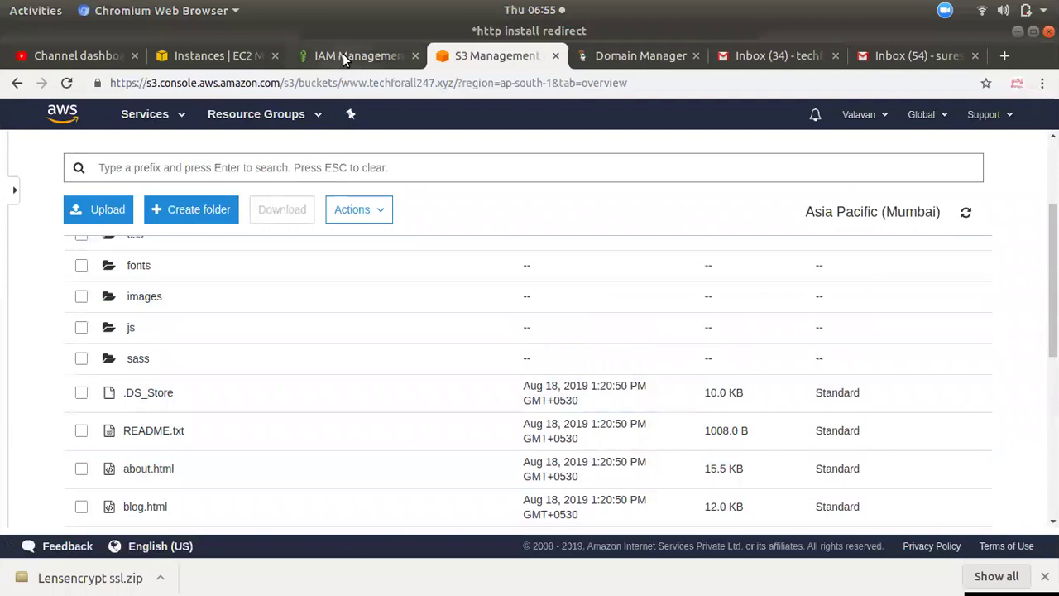
Start a new IAM role with AWS service as the trusted entity and EC2 as the service using it.
left_click(343, 55)
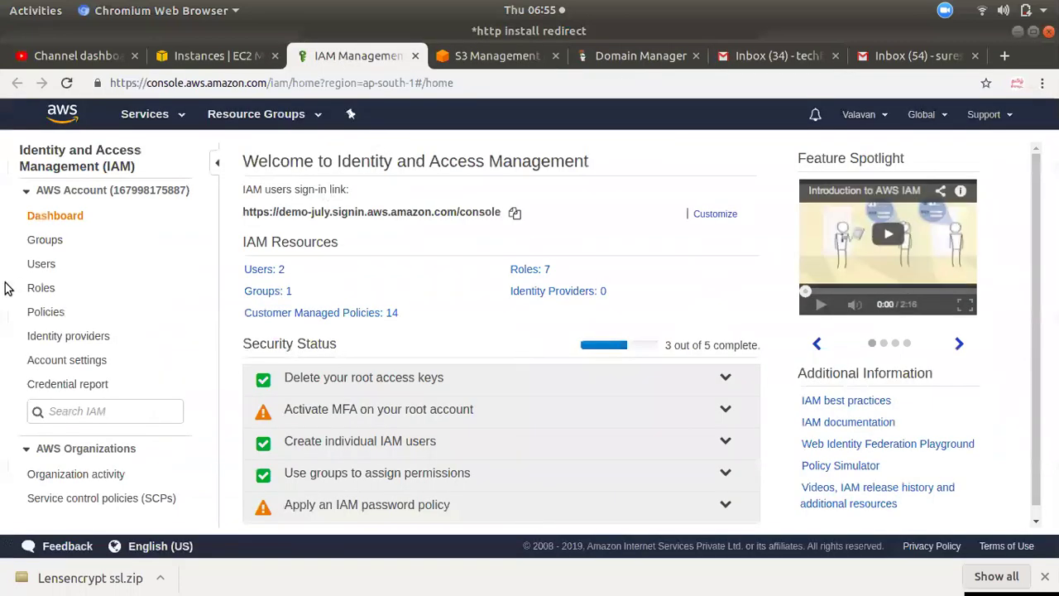
left_click(43, 289)
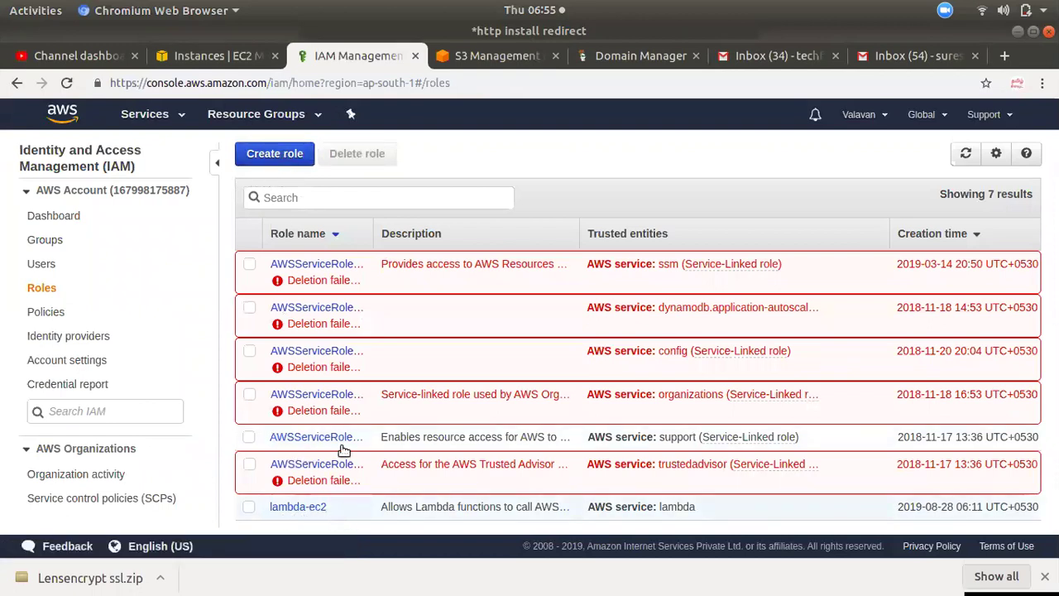
left_click(273, 155)
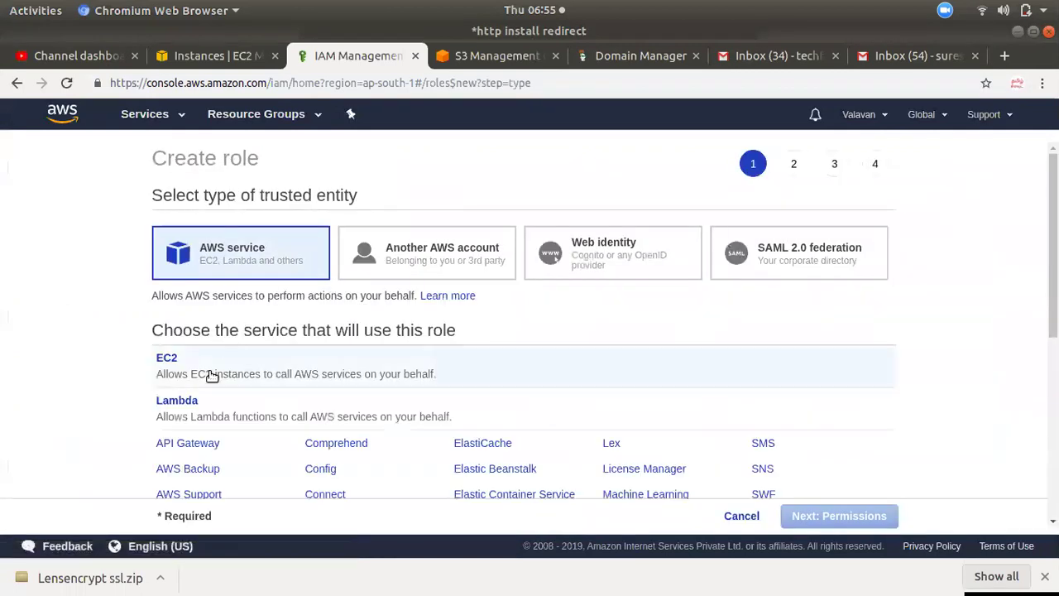
left_click(844, 516)
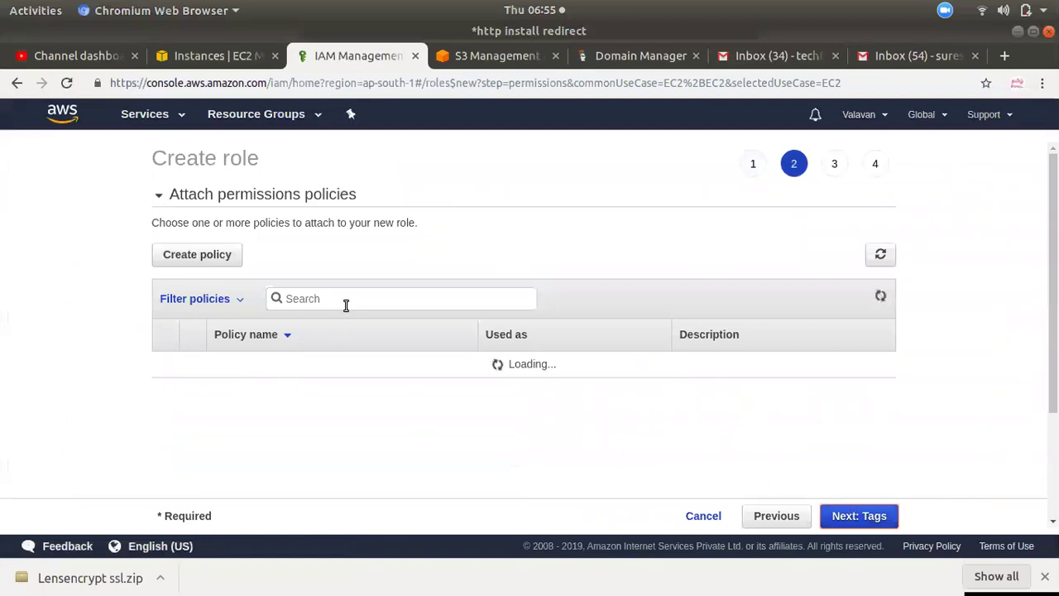
Find and attach the AmazonS3FullAccess policy to the new role and proceed to the review without adding tags.
left_click(362, 302)
type("s3f")
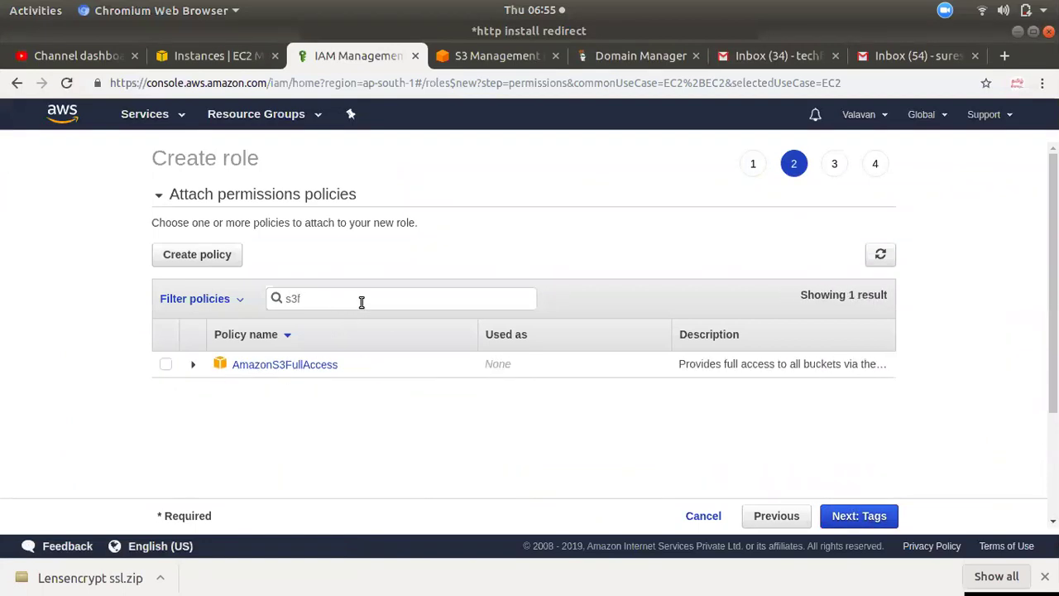
left_click(167, 364)
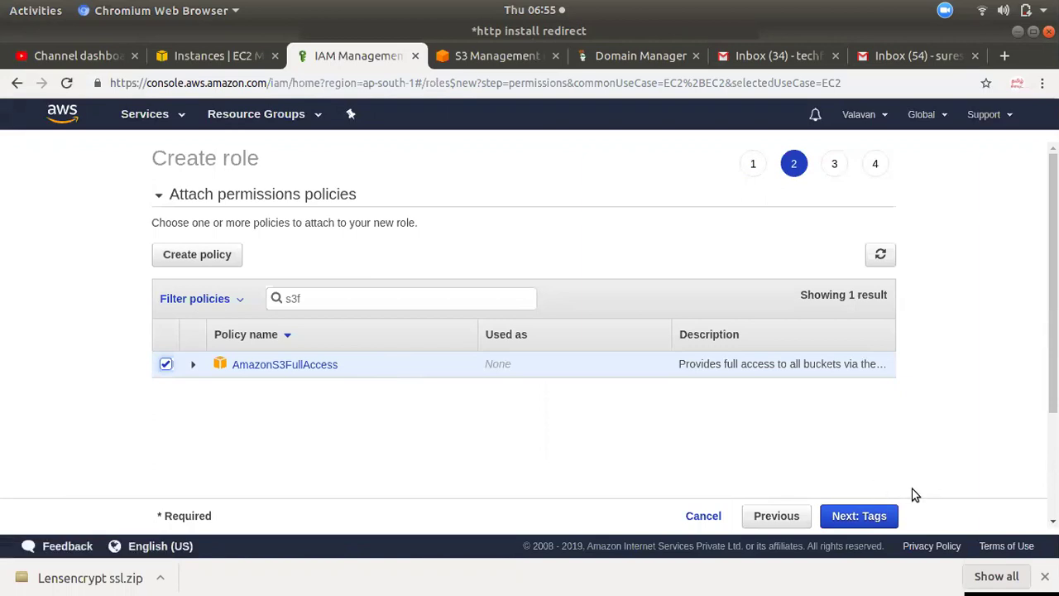
left_click(882, 520)
left_click(860, 515)
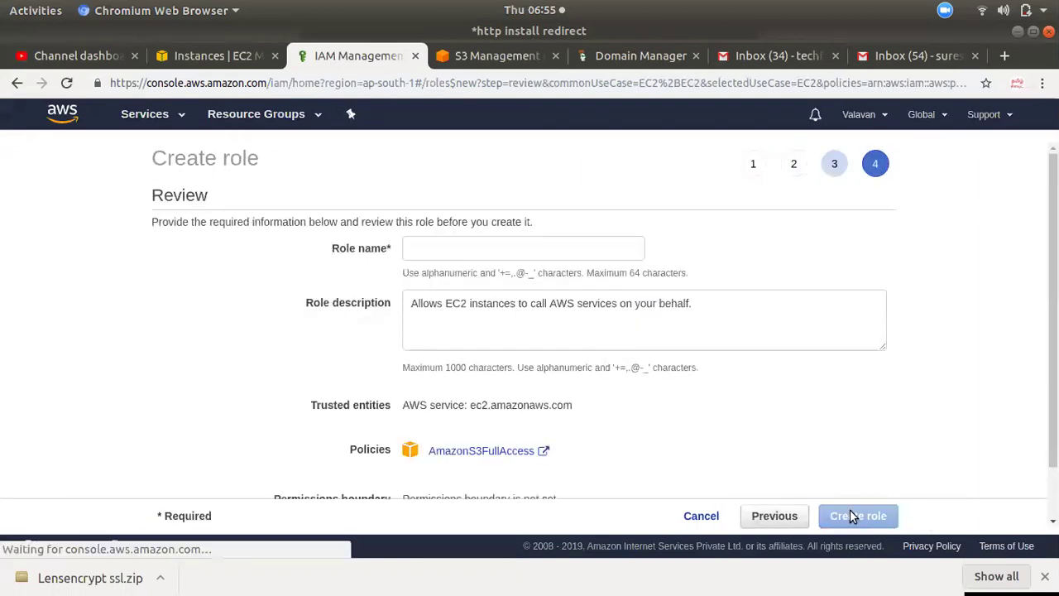
Name the role ec2-s3-access and create it.
left_click(436, 251)
type("ec")
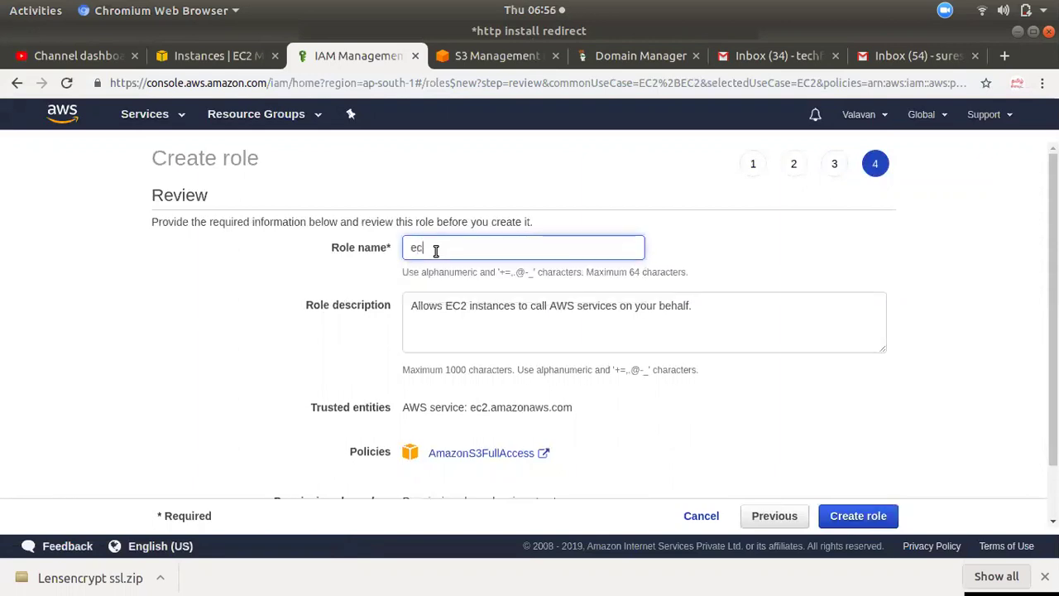
type("2-s3-")
left_click(877, 525)
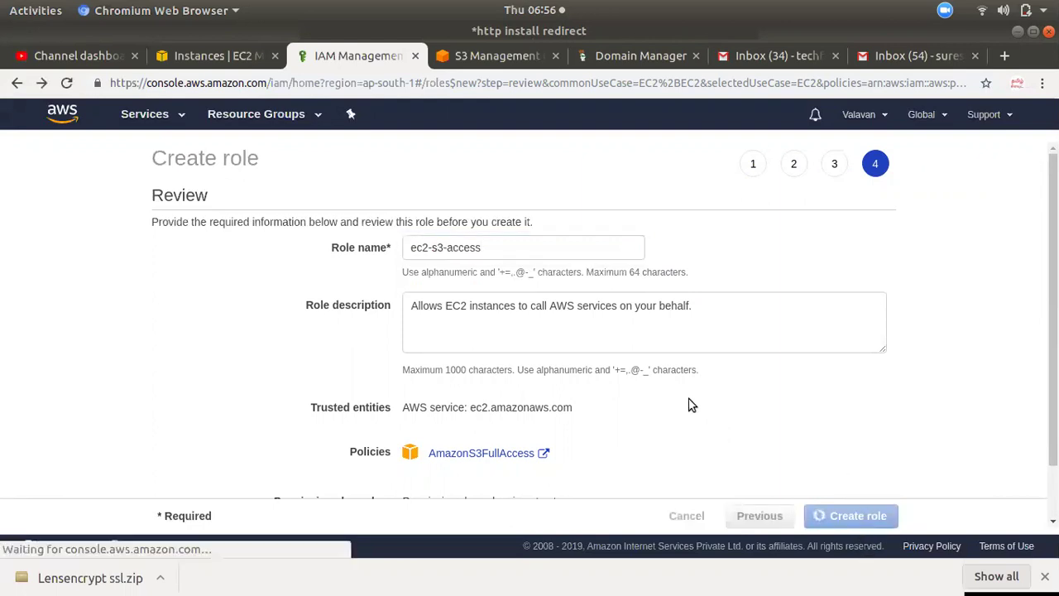
Return to the EC2 instances list and start launching a new instance.
left_click(218, 55)
key("Escape")
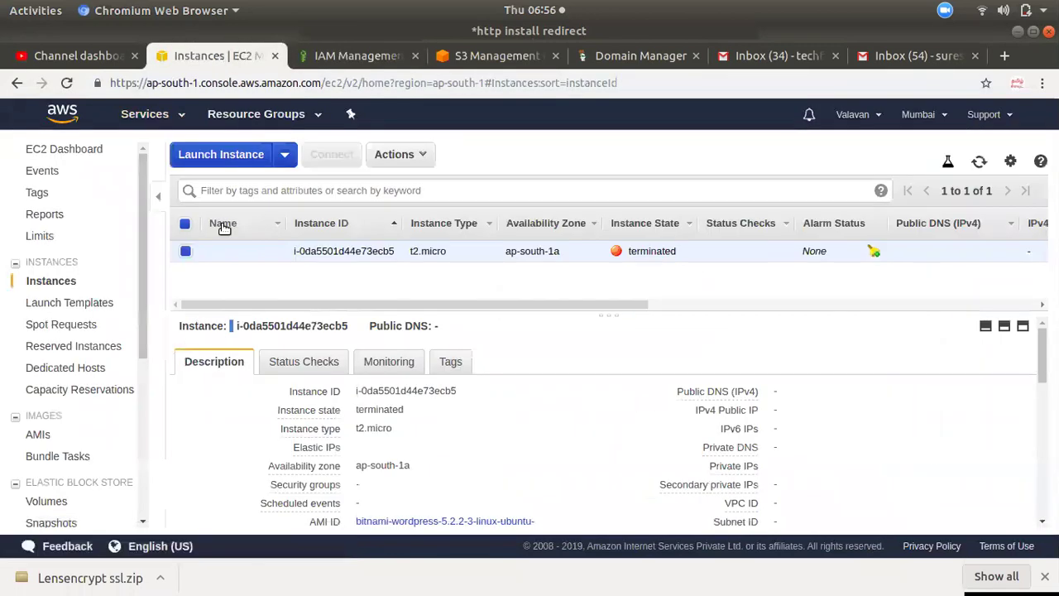
left_click(221, 156)
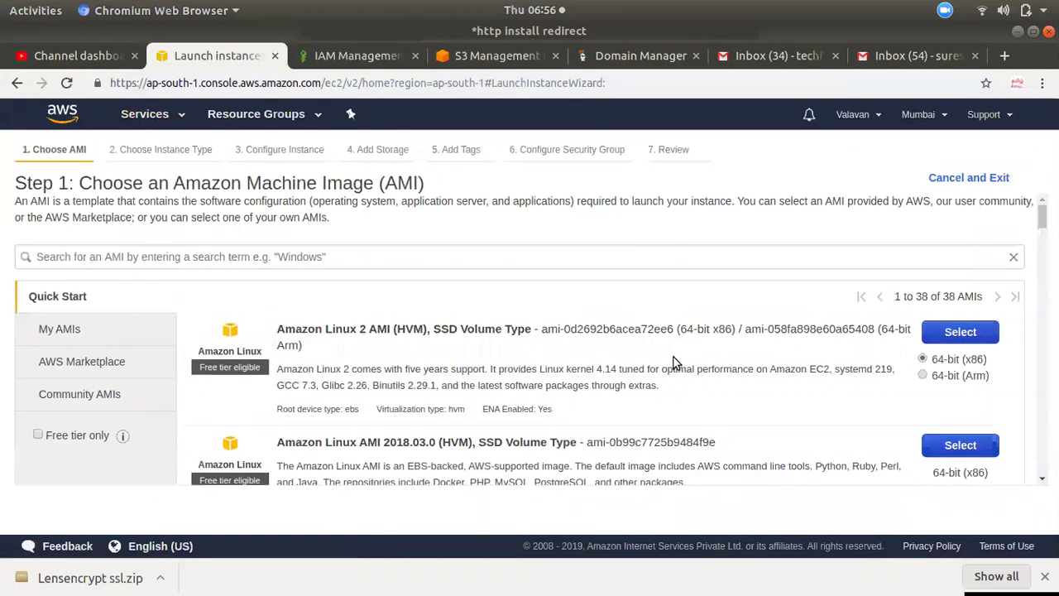
Switch to the Text Editor and review the user data script's update, httpd install, service and S3 copy commands.
mouse_move(6, 144)
left_click(25, 48)
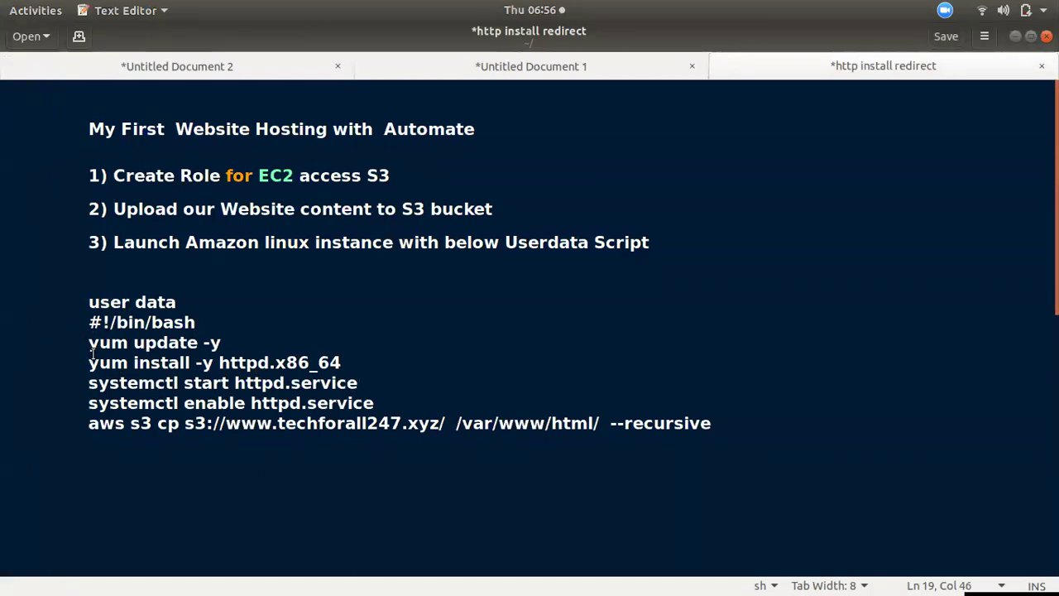
left_click_drag(101, 357, 181, 343)
left_click(181, 343)
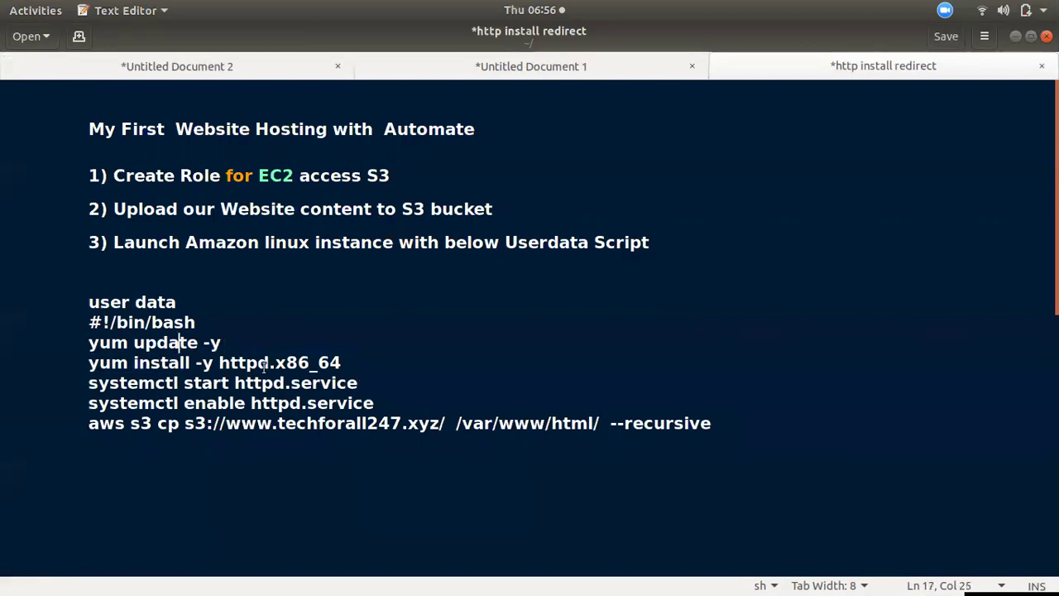
left_click_drag(301, 365, 247, 384)
left_click(155, 383)
left_click_drag(174, 404, 234, 404)
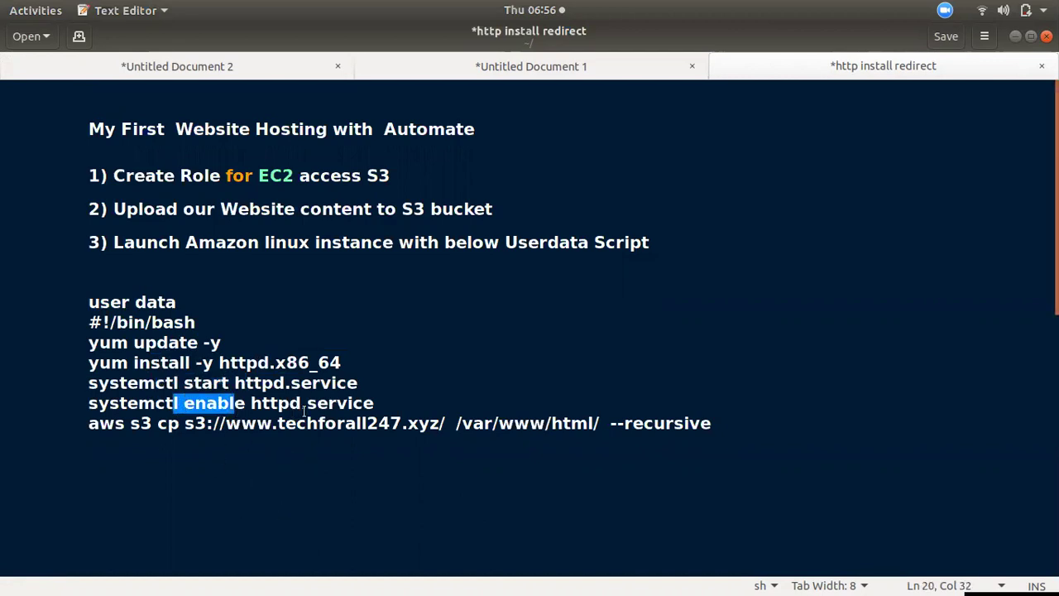
left_click(188, 447)
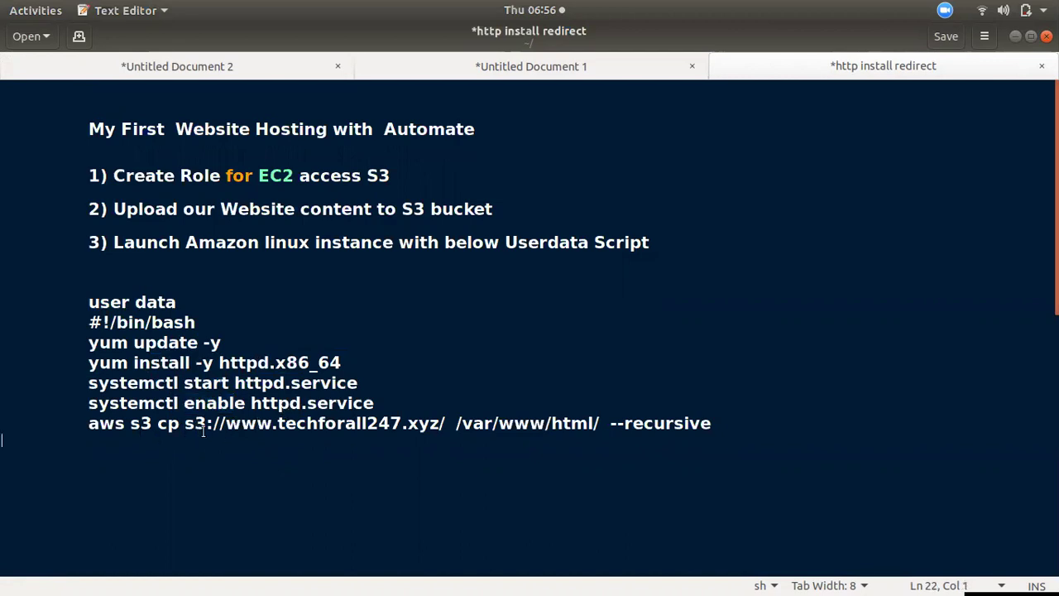
left_click_drag(217, 423, 501, 454)
left_click(501, 454)
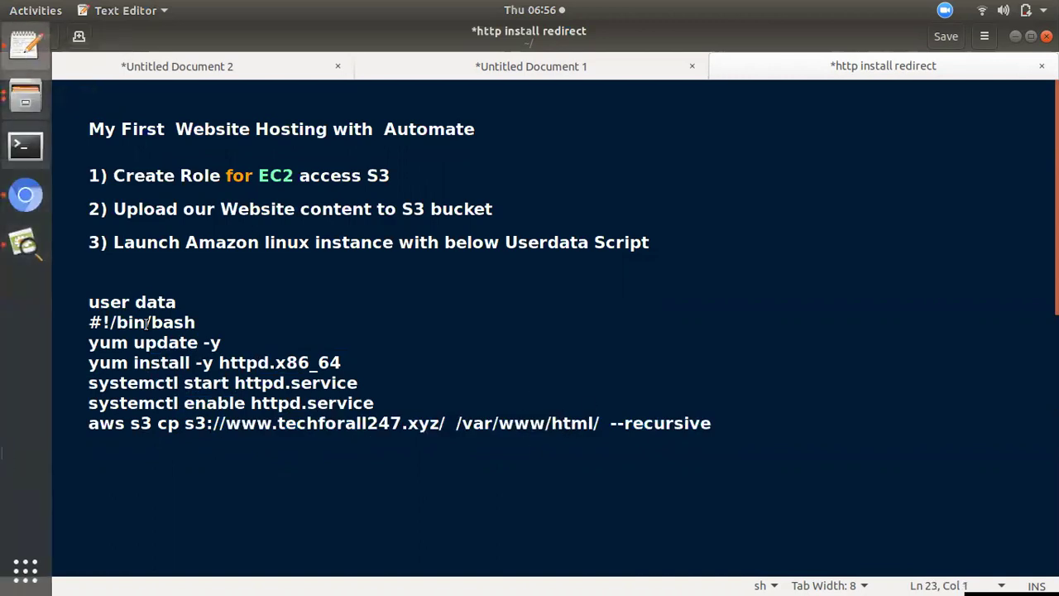
Copy the whole user data block, from the "user data" line through the aws s3 cp command.
left_click_drag(90, 301, 712, 423)
right_click(341, 344)
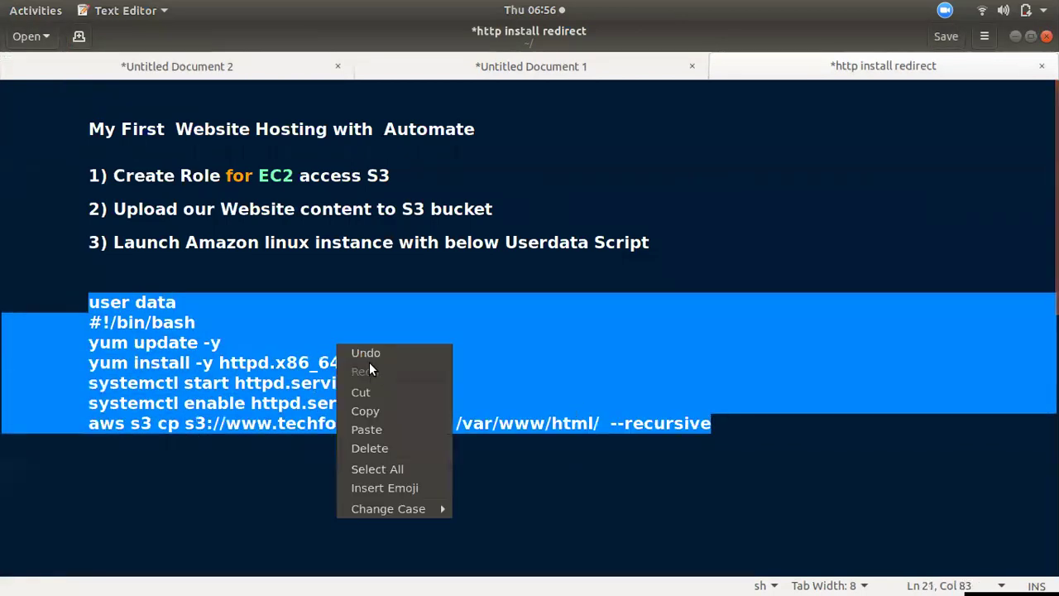
left_click(372, 406)
Switch back to Chromium, select the 64-bit (x86) Amazon Linux 2 AMI, and proceed with the t2.micro type to the instance details.
left_click(24, 193)
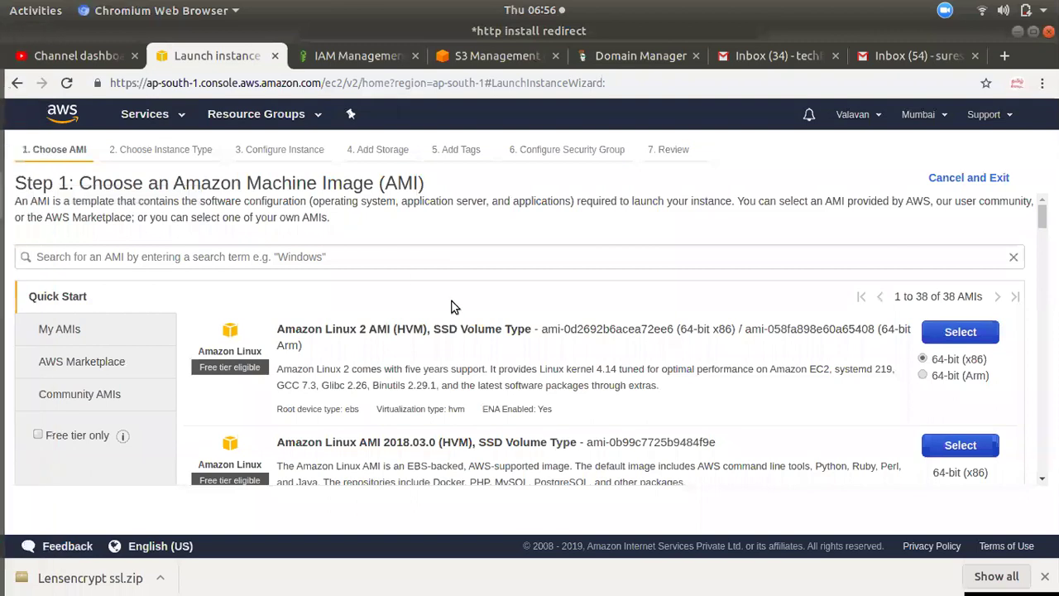
left_click(951, 335)
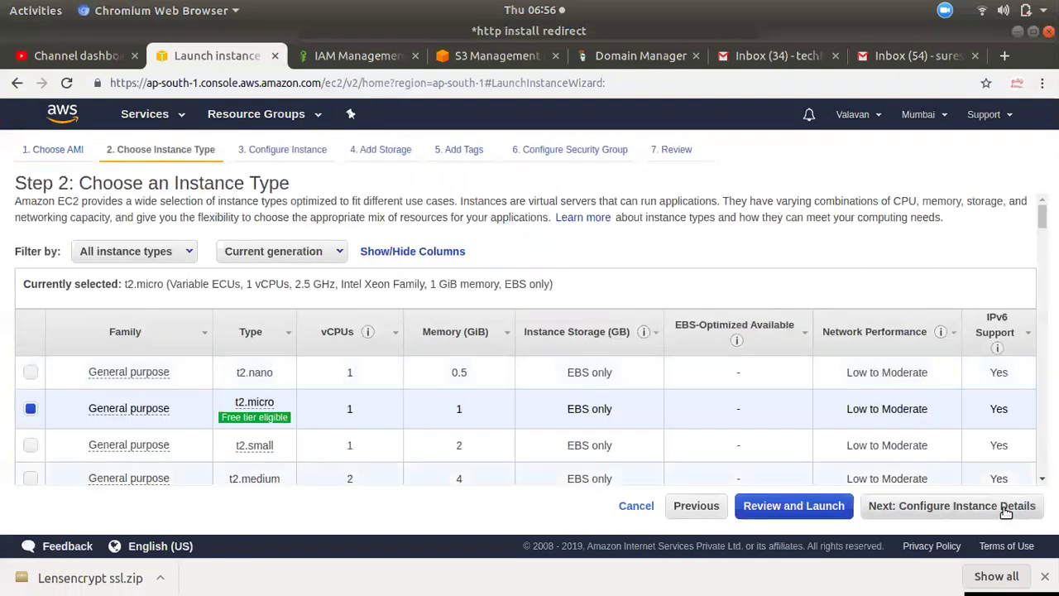
left_click(997, 512)
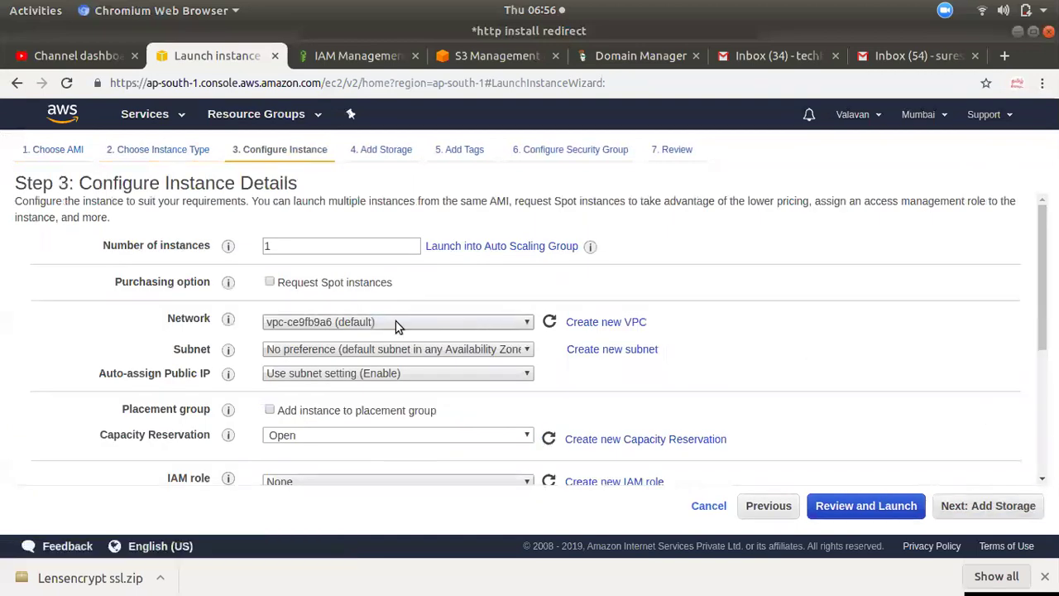
Keep the default VPC as the network and choose the default subnet in ap-south-1a.
left_click(389, 321)
left_click(334, 354)
left_click(341, 351)
left_click(329, 377)
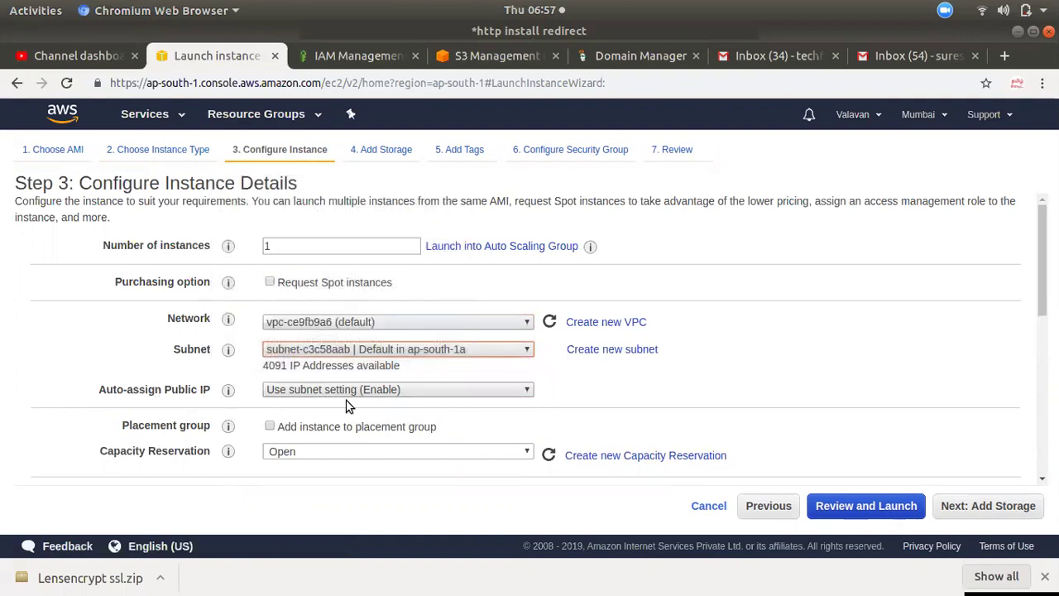
Assign the ec2-s3-access IAM role to the instance.
scroll(348, 437, "down", 5)
mouse_move(195, 291)
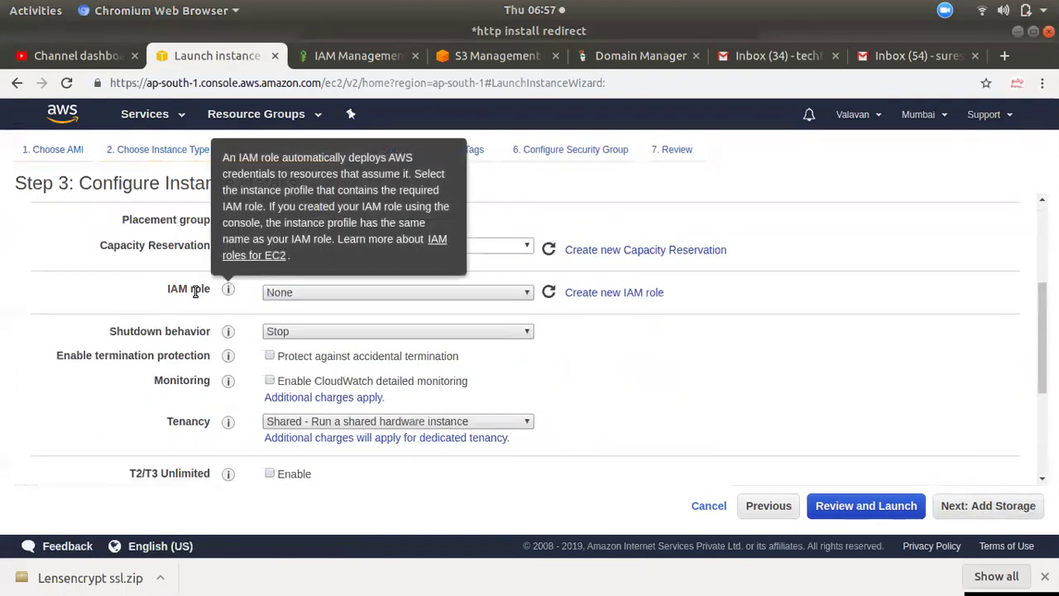
left_click(296, 292)
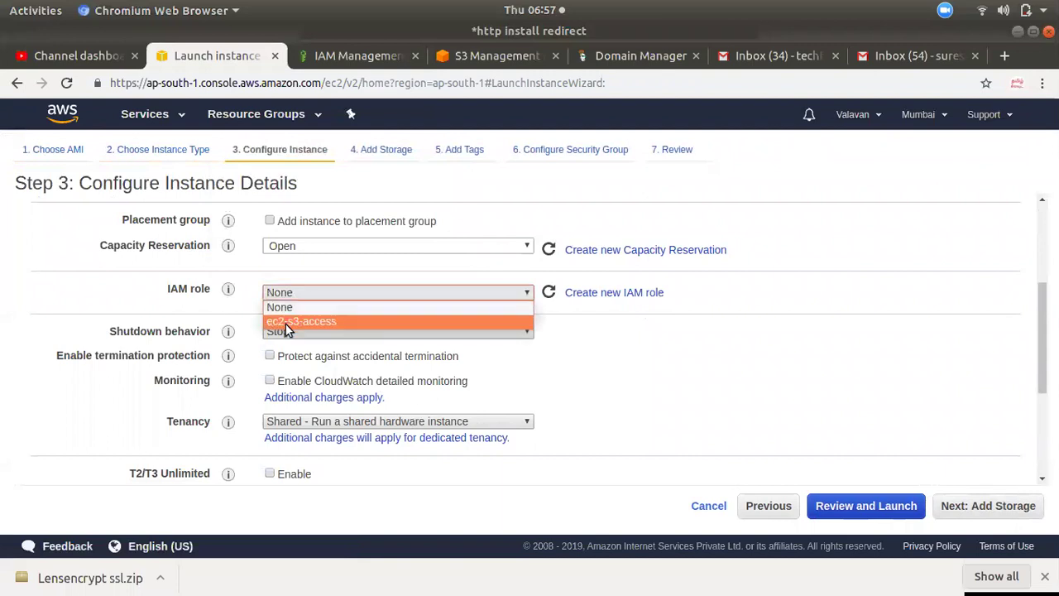
left_click(353, 322)
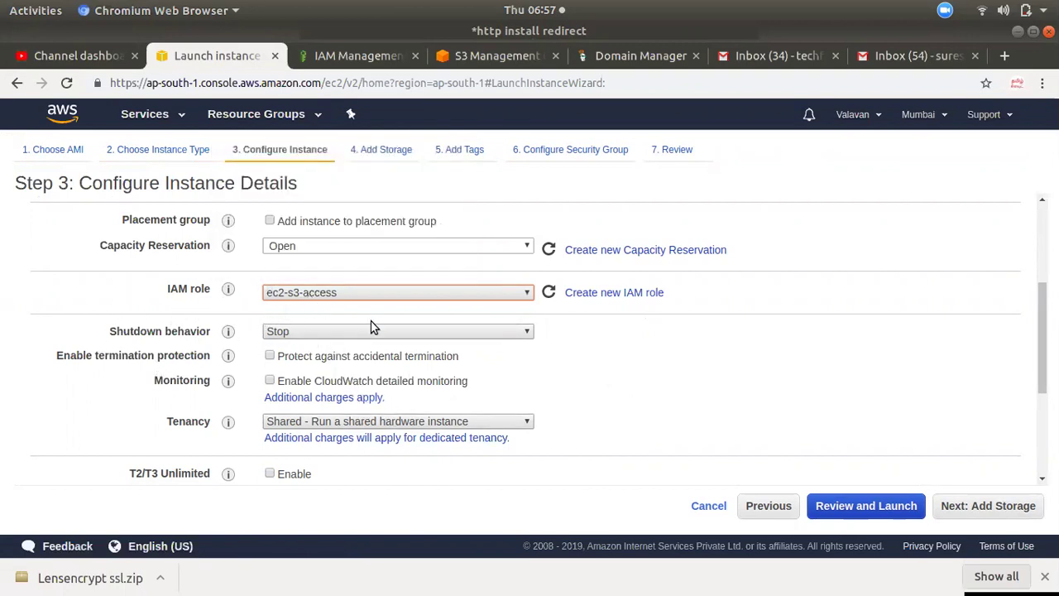
Expand the advanced instance details and paste the copied bootstrap script into the user data as text.
scroll(397, 389, "down", 5)
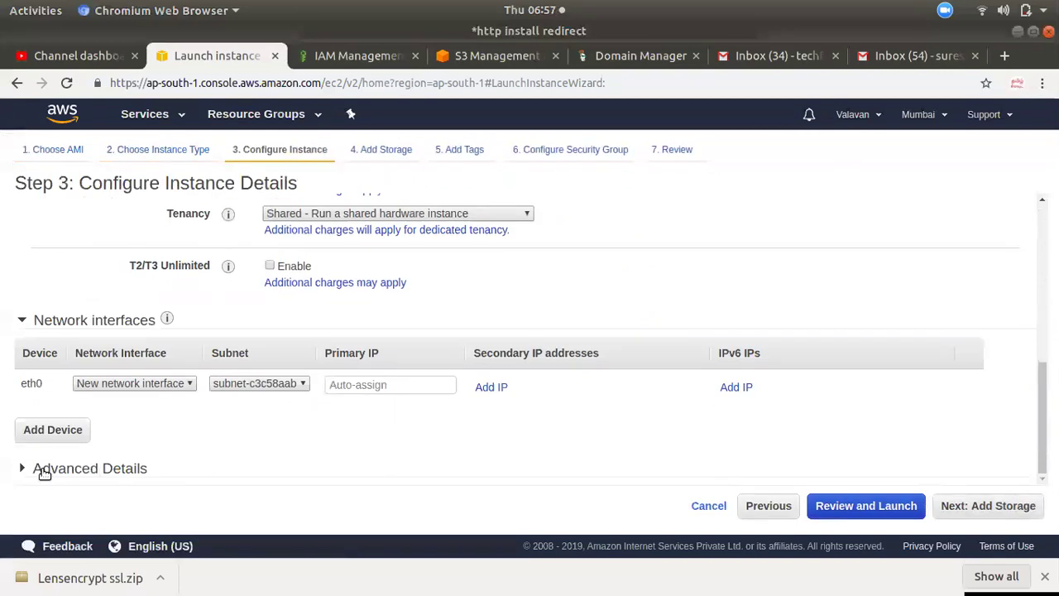
left_click(128, 468)
scroll(402, 445, "down", 3)
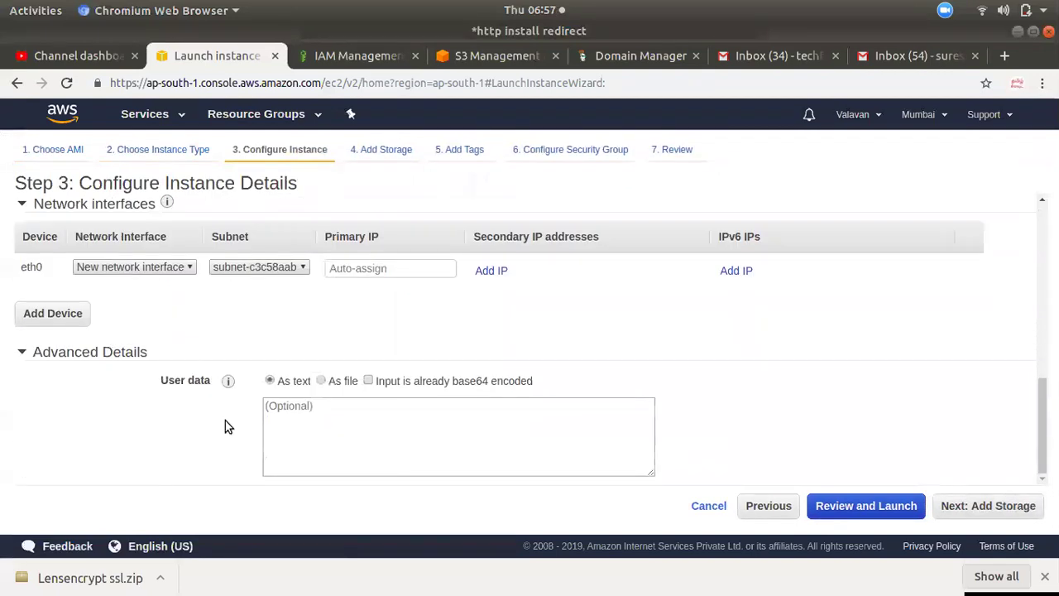
left_click(294, 413)
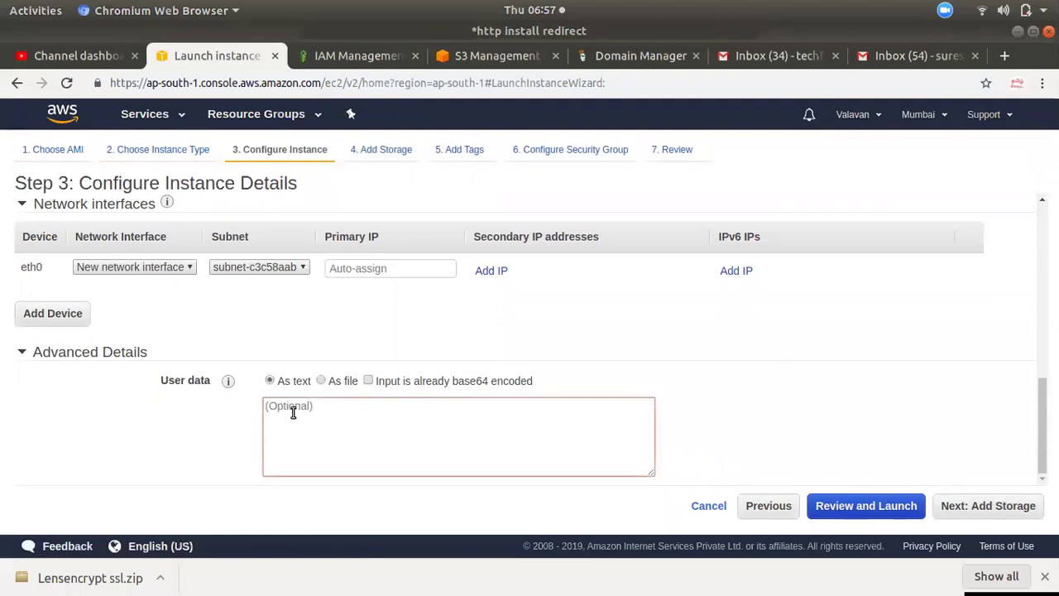
key("ctrl+v")
scroll(348, 436, "up", 1)
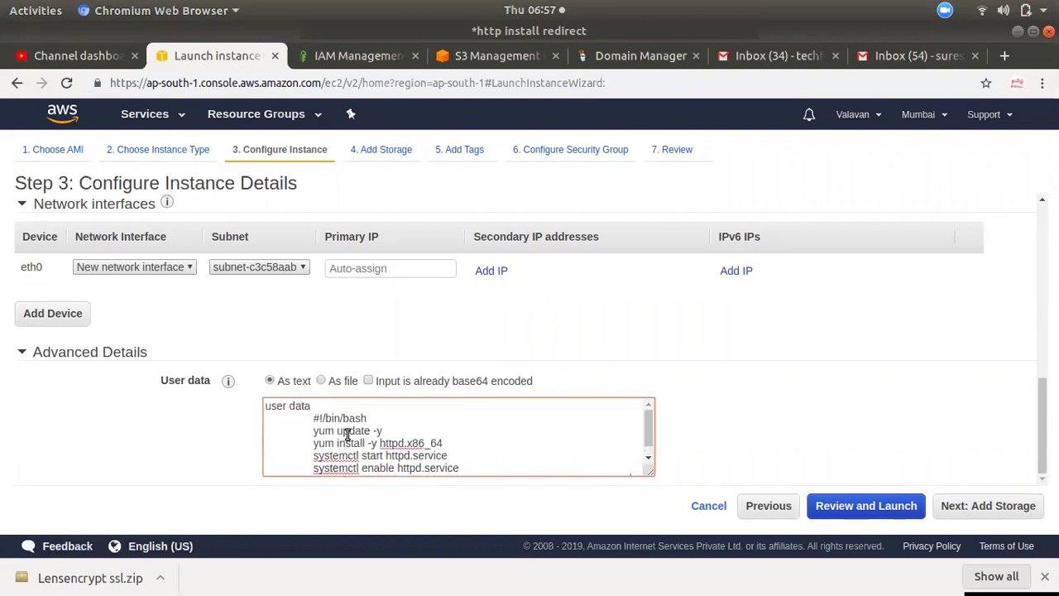
Delete the "user data" heading line from the pasted user data so the script begins with #!/bin/bash.
left_click_drag(320, 406, 242, 399)
key("BackSpace")
key("Delete")
key("Delete")
key("Delete")
key("Delete")
key("Delete")
Remove the leading indentation from the remaining script lines, from yum update -y through the aws s3 cp command.
left_click(268, 420)
key("Delete")
key("Delete")
key("Delete")
key("Delete")
key("Delete")
key("Delete")
key("Down")
key("Delete")
key("Delete")
key("Down")
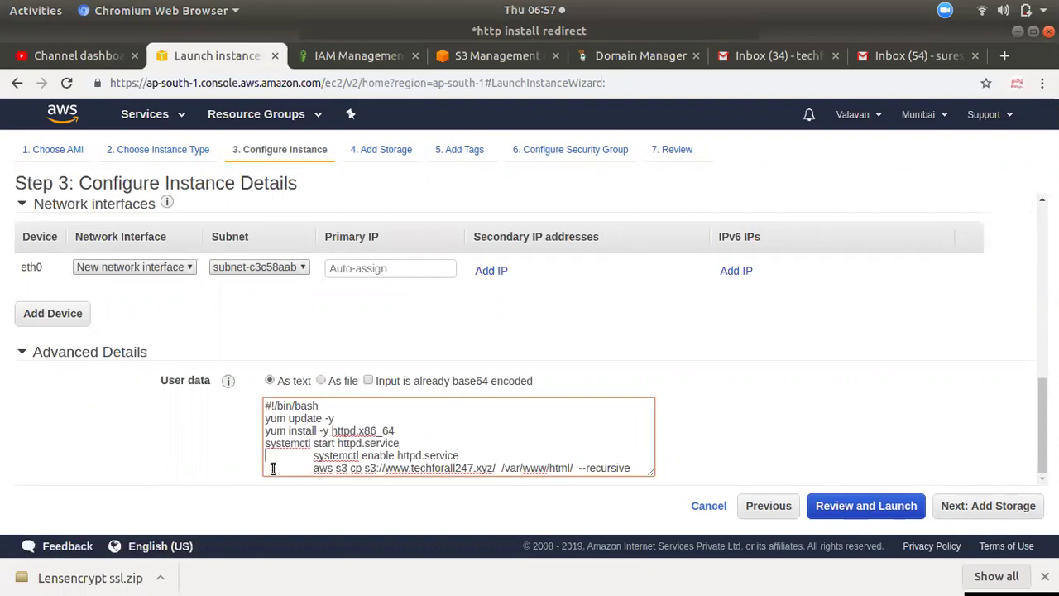
key("Delete")
key("Delete")
key("Down")
key("Delete")
key("Delete")
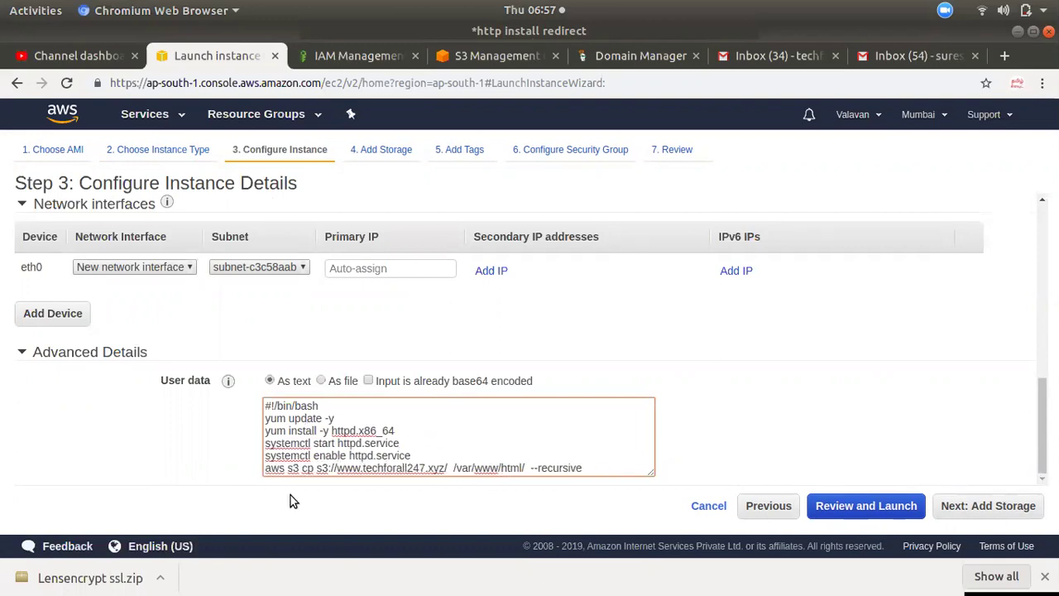
Keep the default storage, add no tags, and proceed to the security group configuration.
left_click(990, 507)
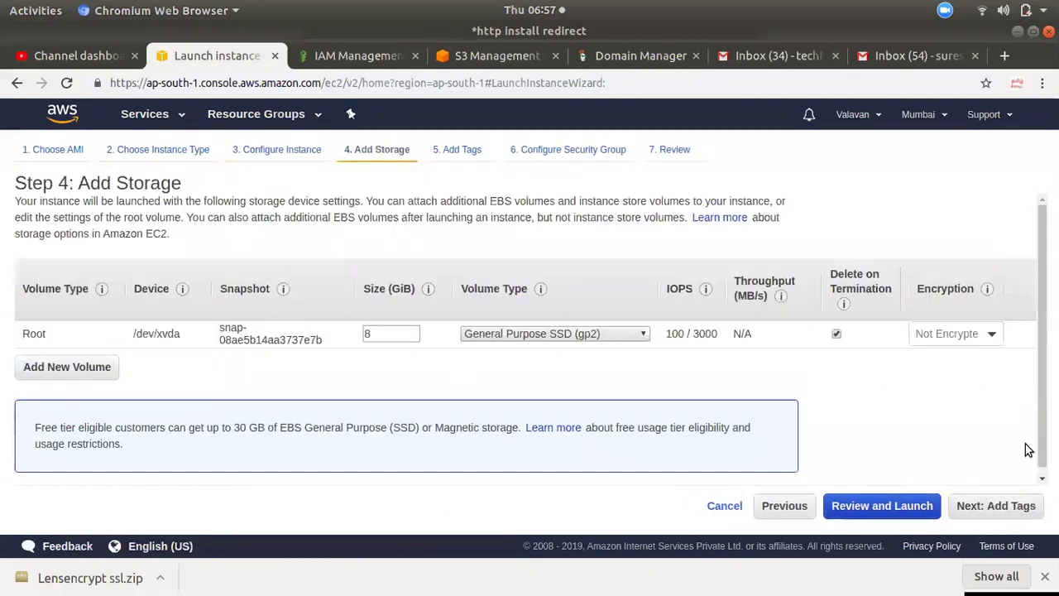
left_click(1024, 508)
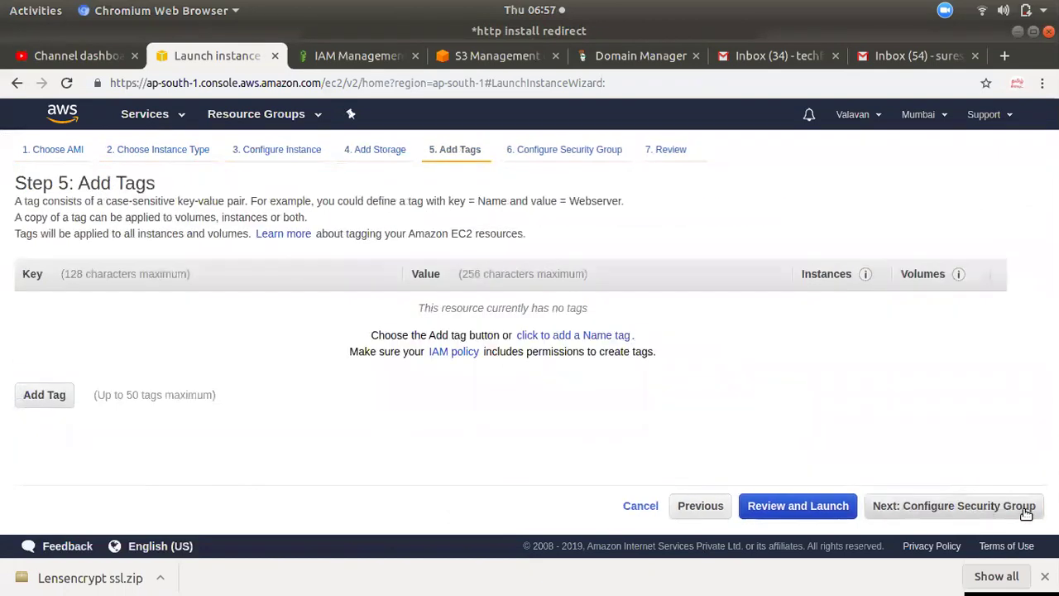
left_click(953, 505)
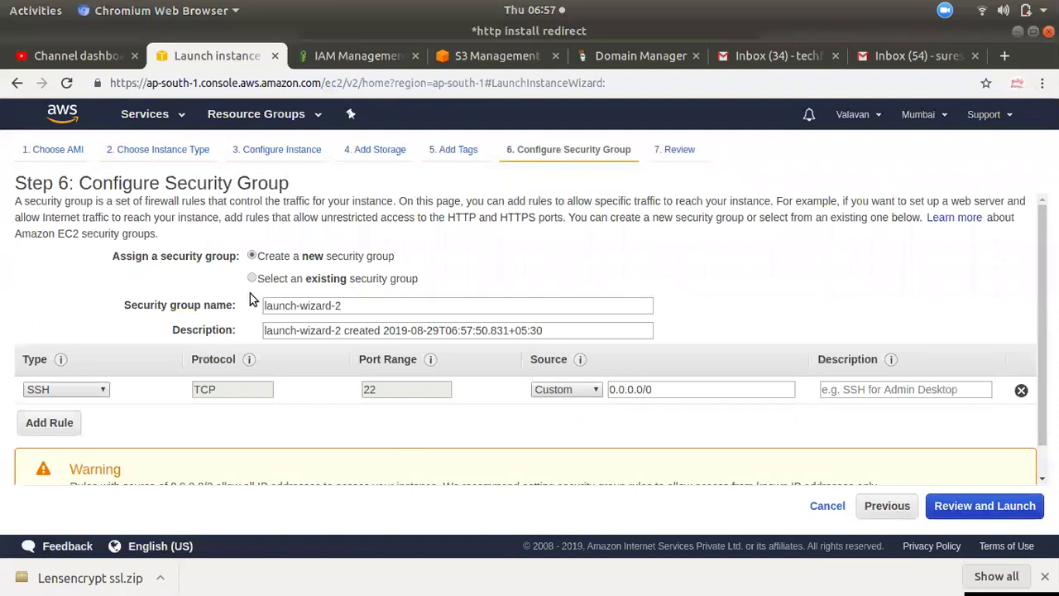
Add an HTTP rule to the new security group with Anywhere as its source.
left_click(60, 423)
left_click(85, 417)
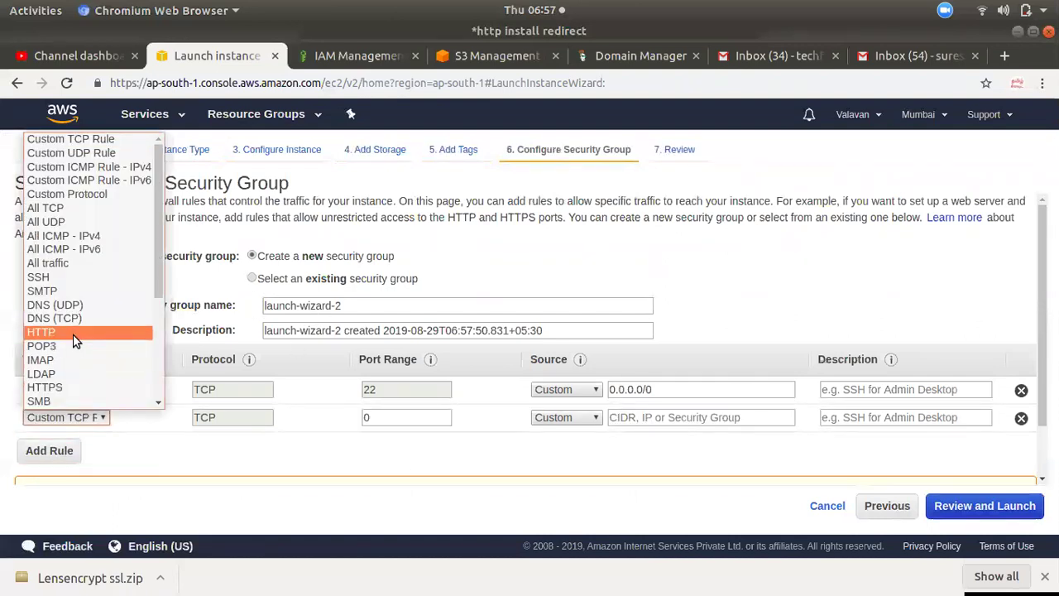
left_click(75, 332)
left_click(552, 416)
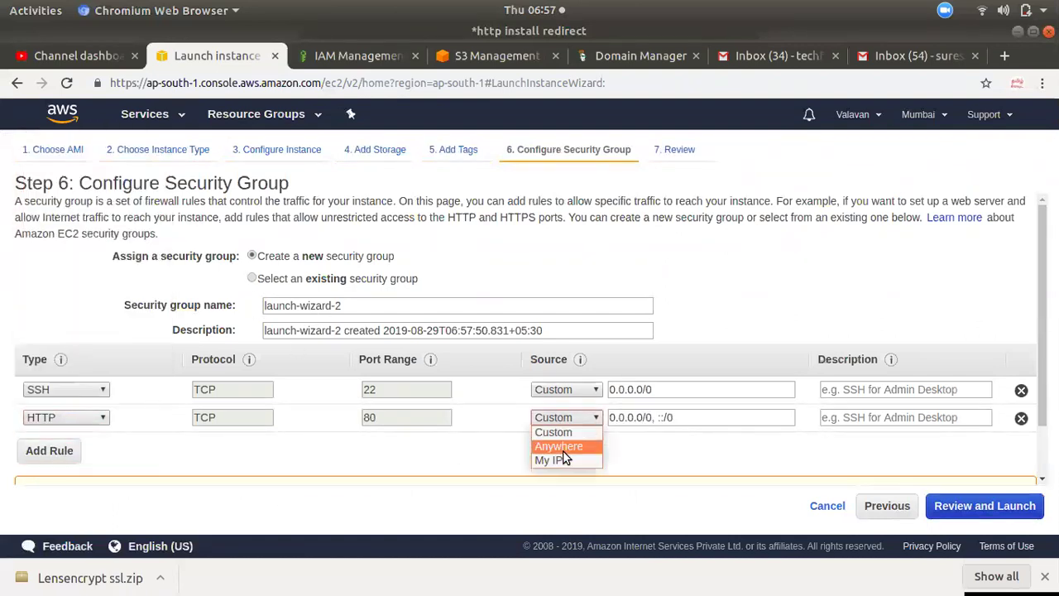
left_click(563, 448)
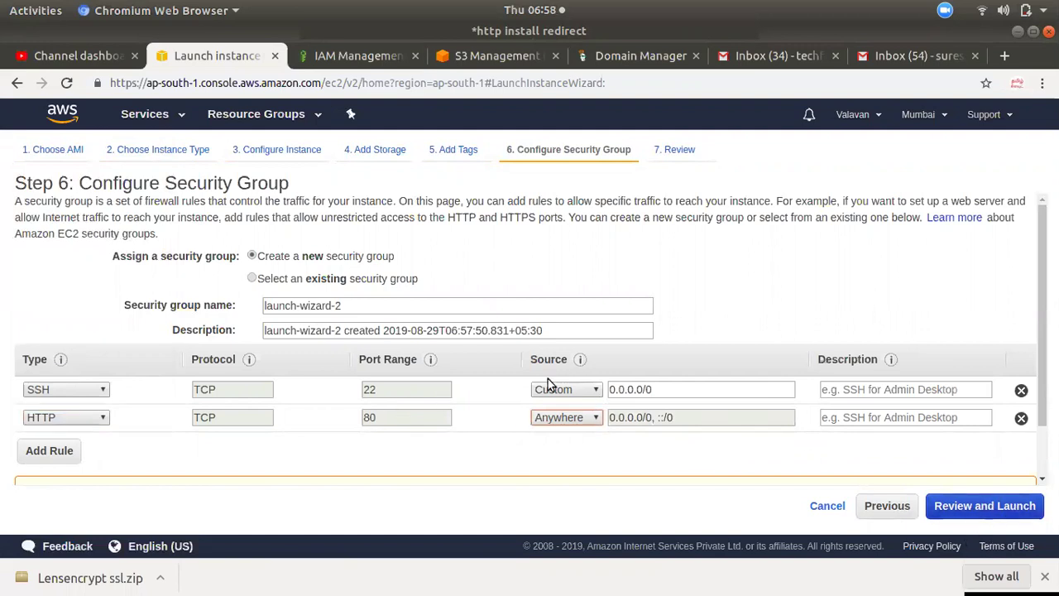
Review and launch the instance with the existing key pair newkey, acknowledging access to its private key file.
left_click(997, 511)
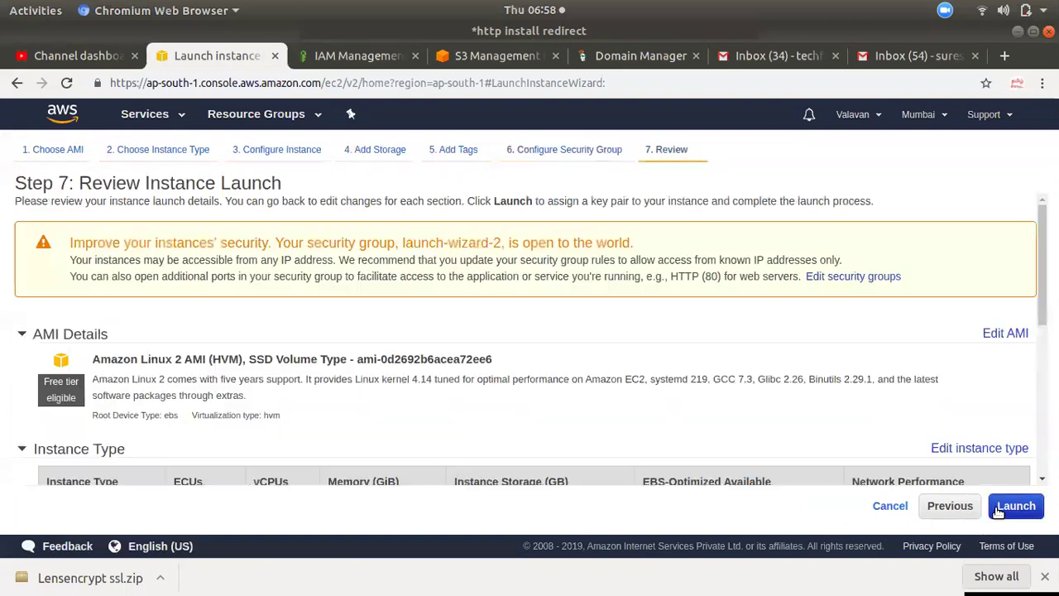
left_click(1013, 506)
left_click(357, 380)
left_click(342, 334)
left_click(303, 405)
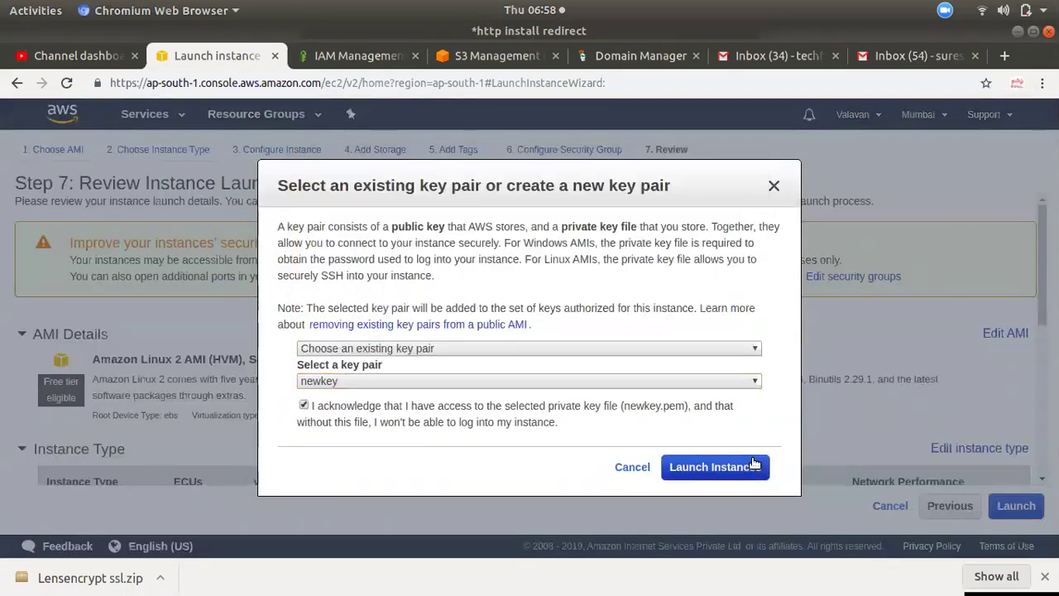
left_click(709, 469)
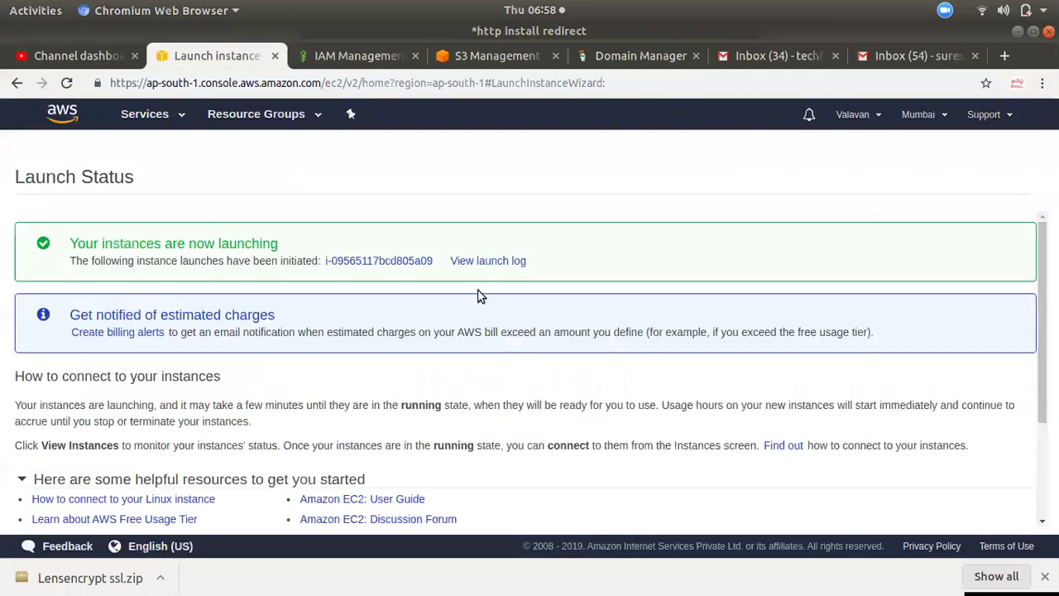
Open the newly launched instance's details, copy its IPv4 public IP, and refresh the instance list.
left_click(426, 261)
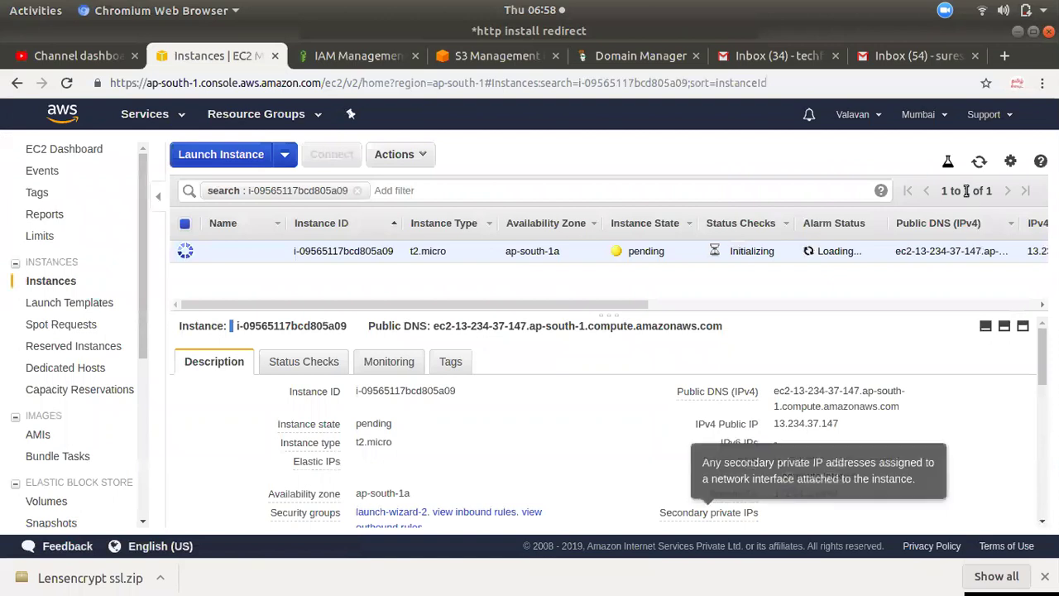
left_click(981, 163)
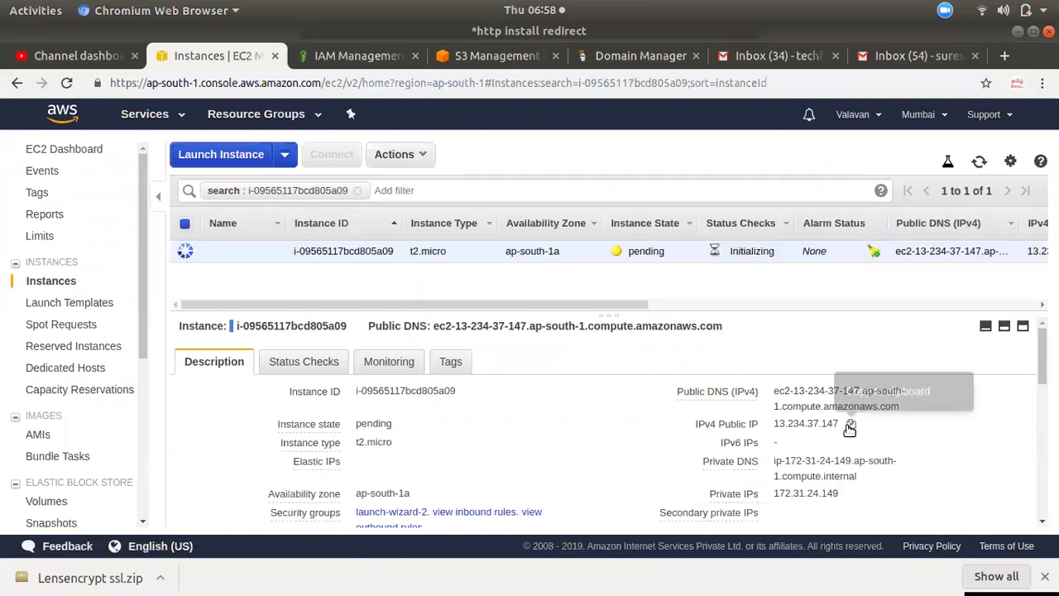
left_click(849, 426)
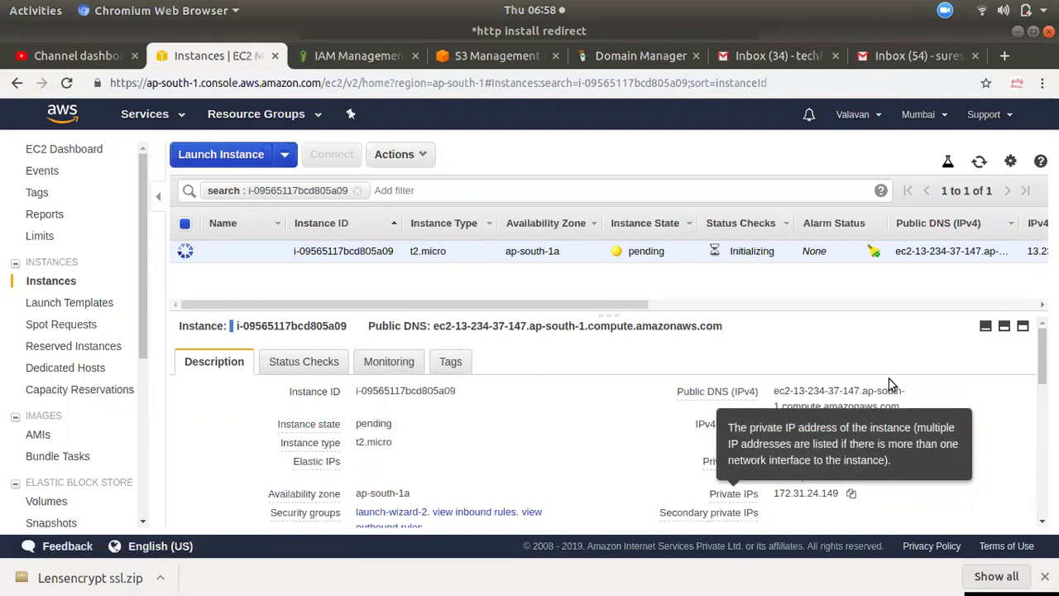
left_click(978, 162)
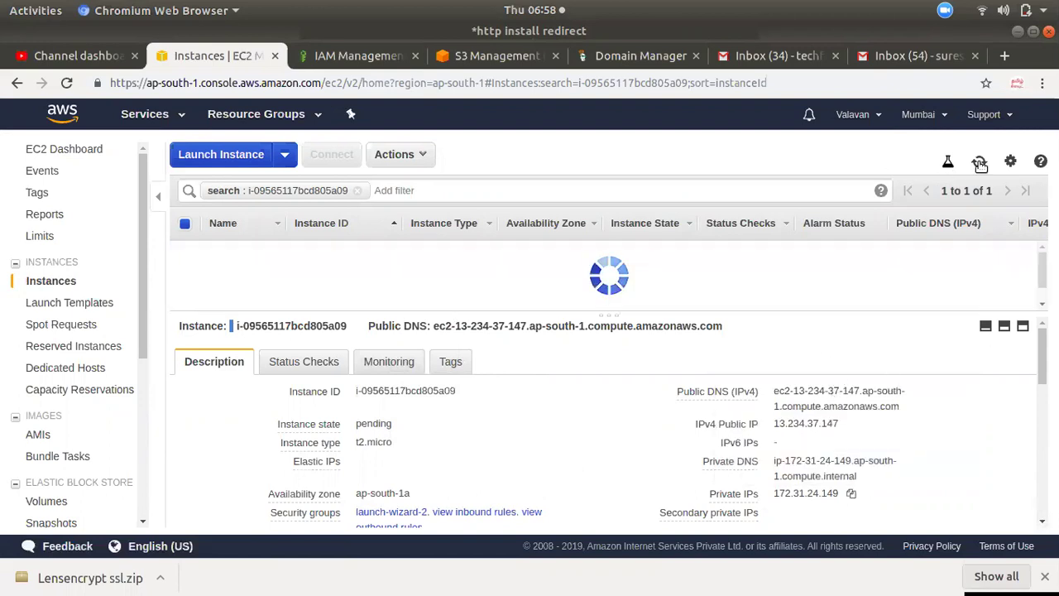
left_click(979, 163)
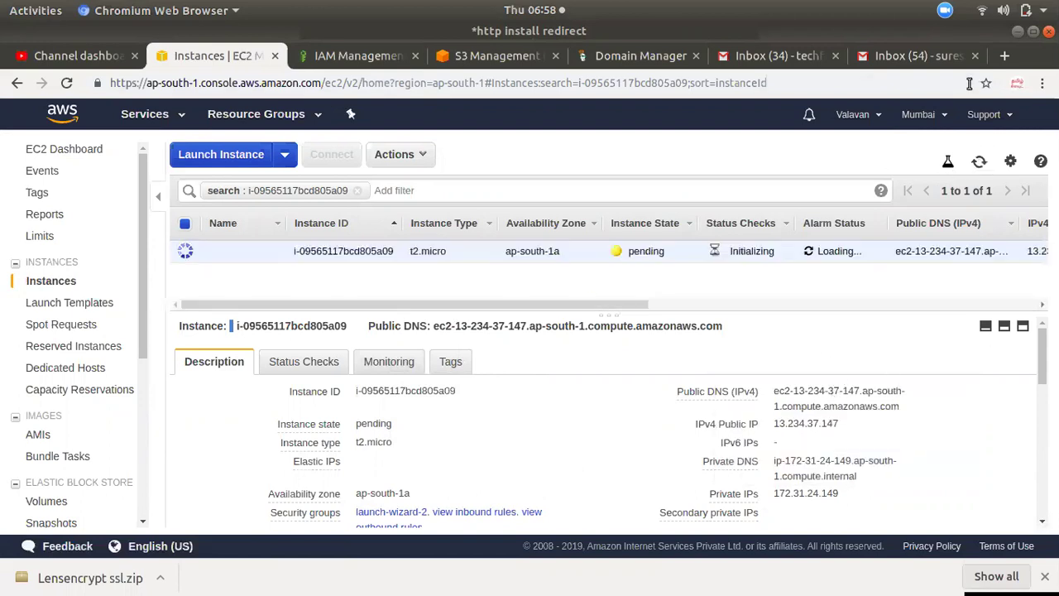
Load the copied public IP 13.234.37.147 in a new browser tab, reload it, and look over the website.
left_click(1003, 58)
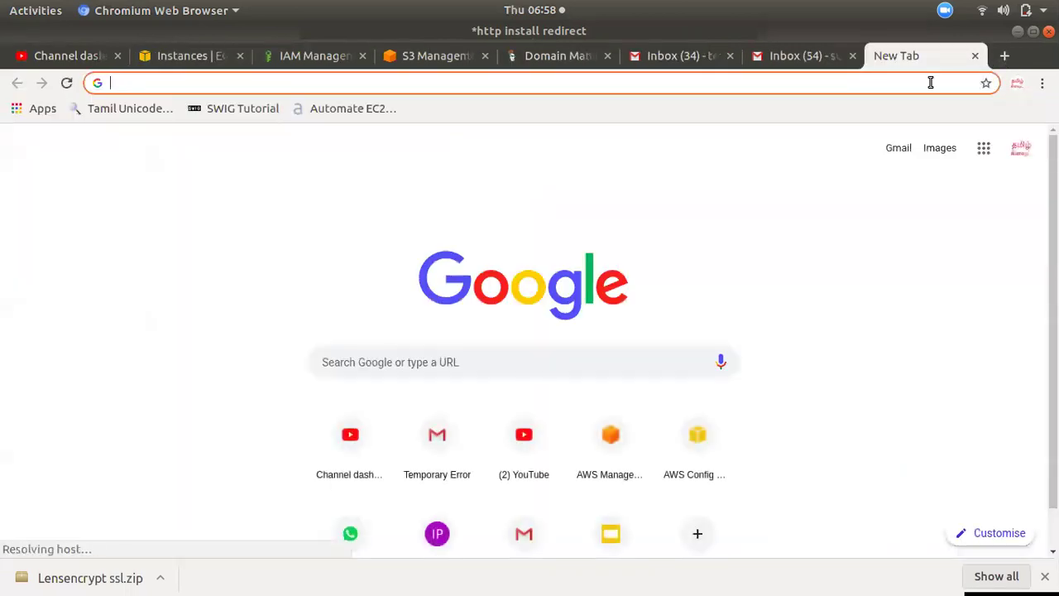
key("ctrl+v")
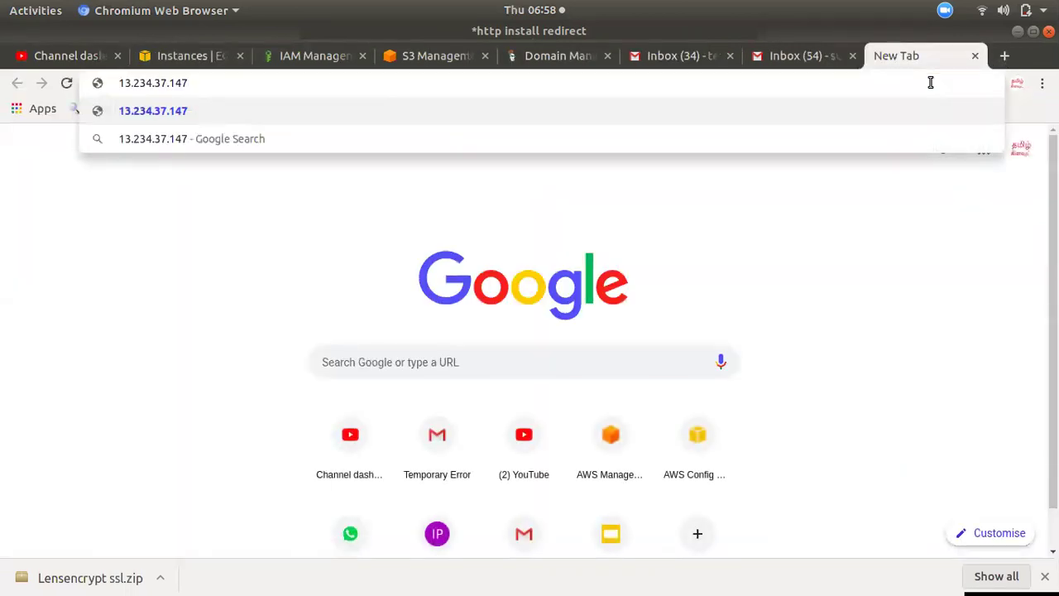
key("Return")
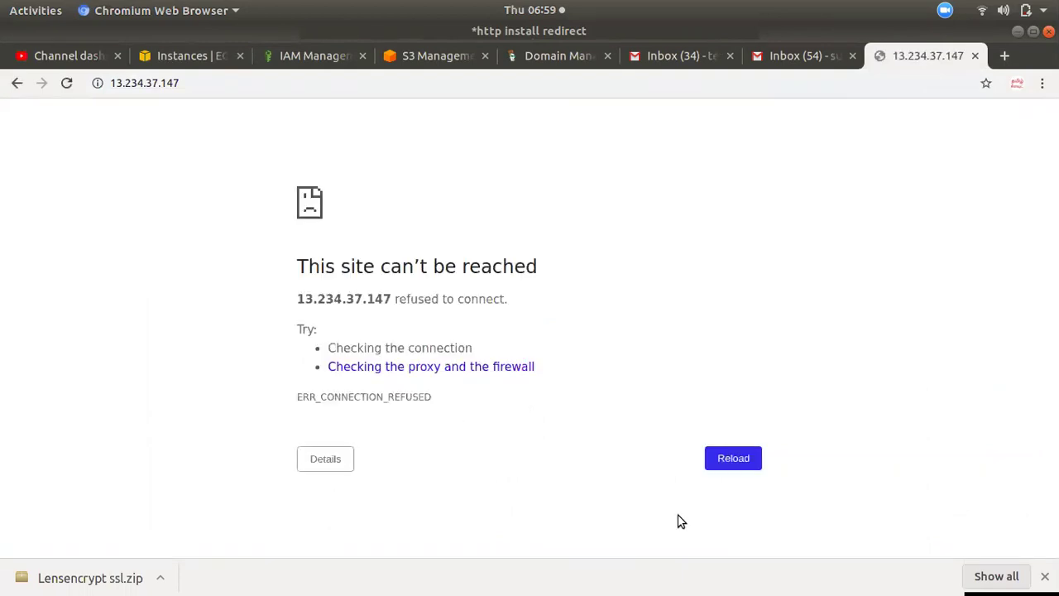
left_click(735, 458)
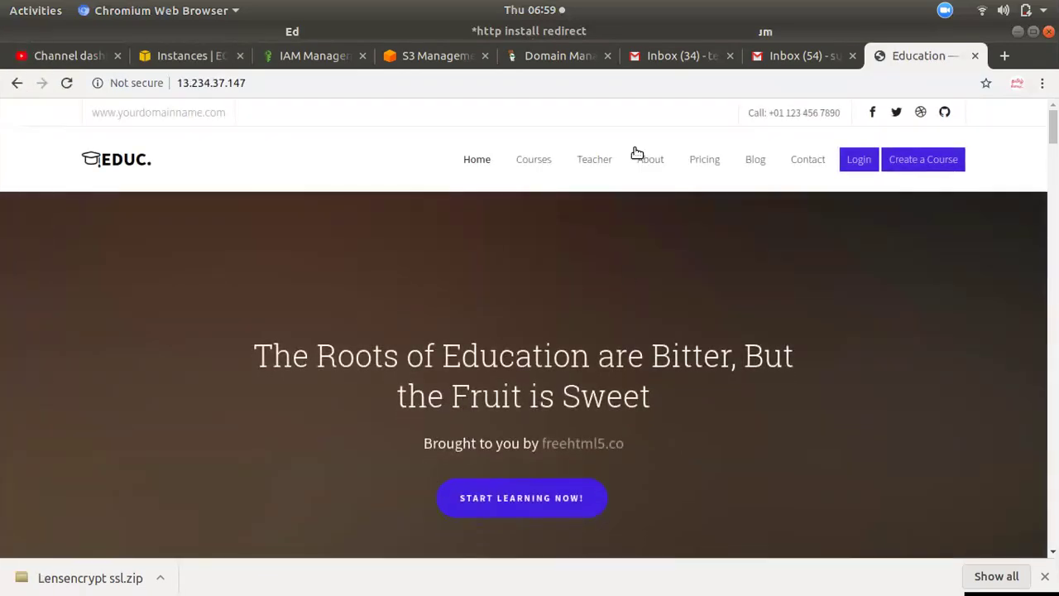
scroll(473, 202, "down", 5)
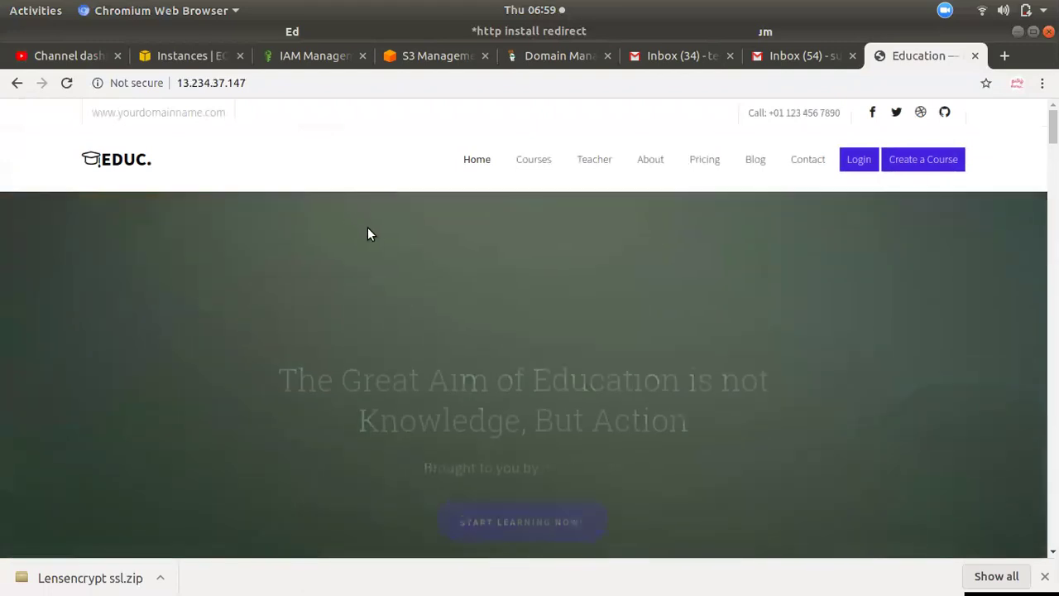
scroll(388, 293, "up", 5)
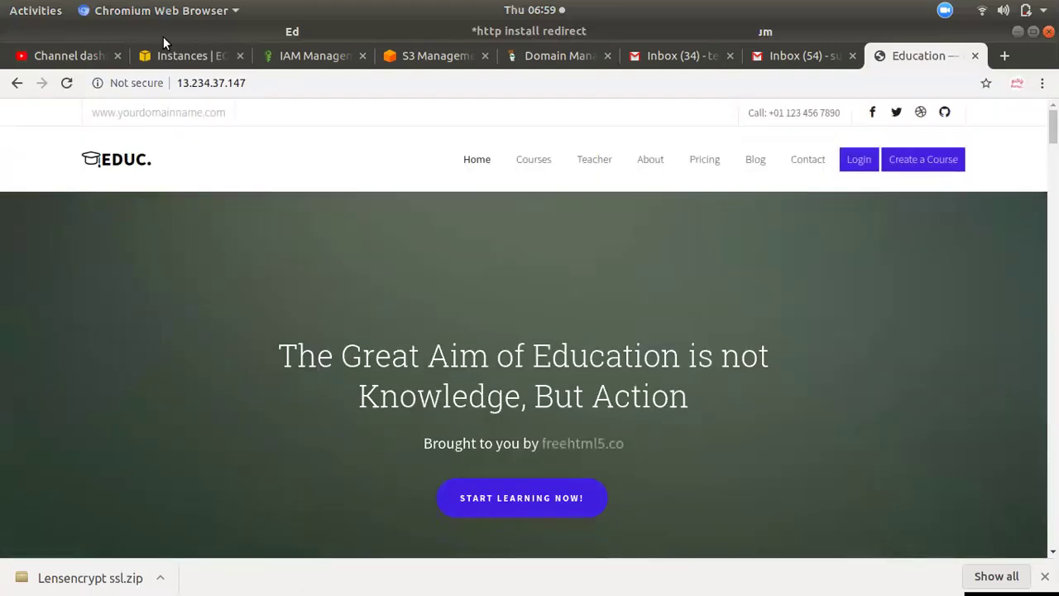
Check the instance's status checks, and in Text Editor review the script's httpd install line and --recursive option.
left_click(180, 58)
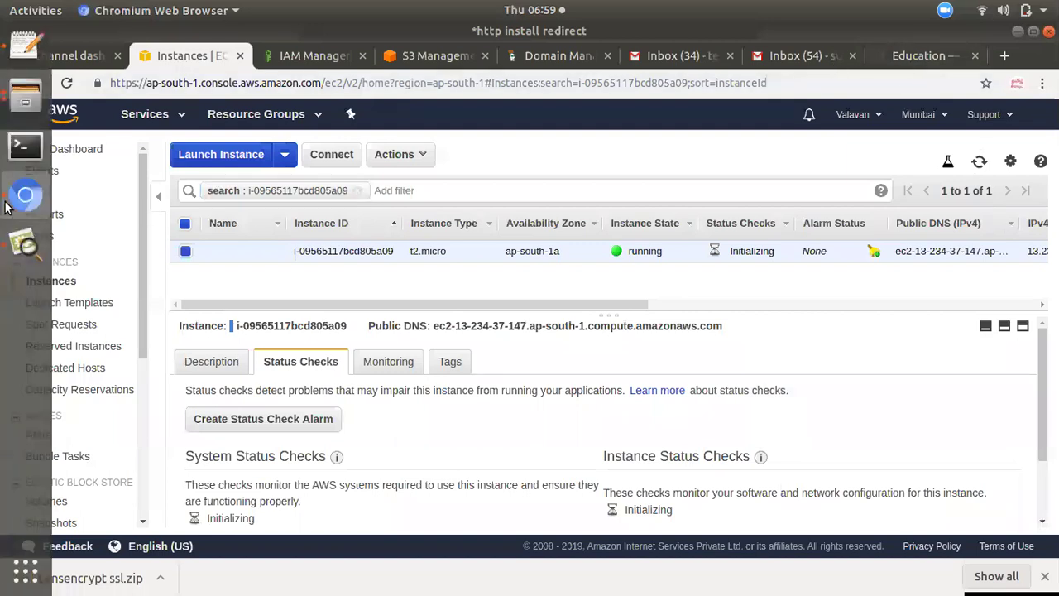
left_click(28, 48)
left_click_drag(109, 348, 191, 347)
left_click(230, 357)
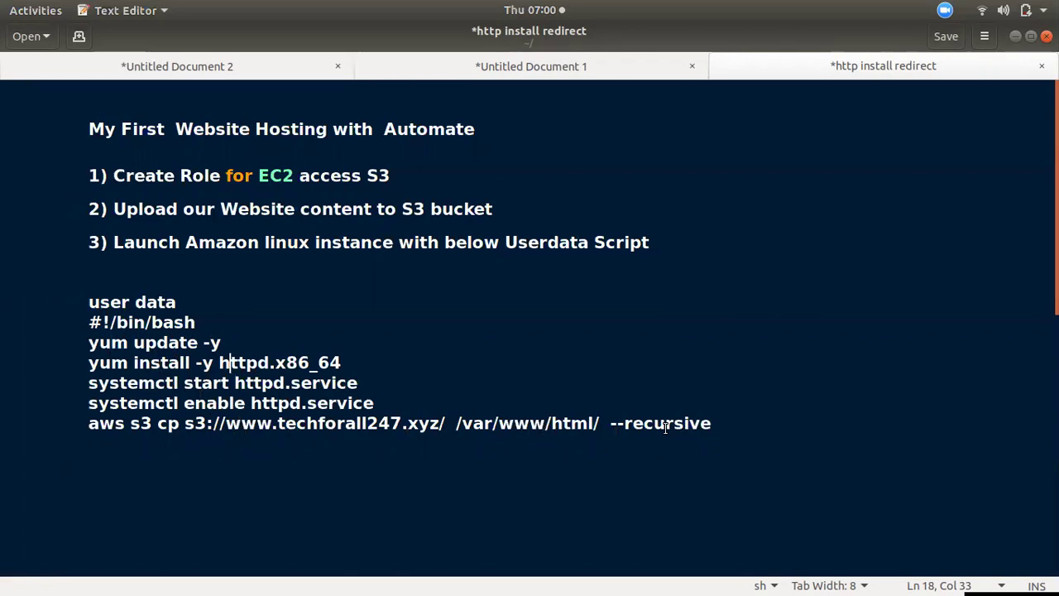
left_click_drag(712, 426, 653, 427)
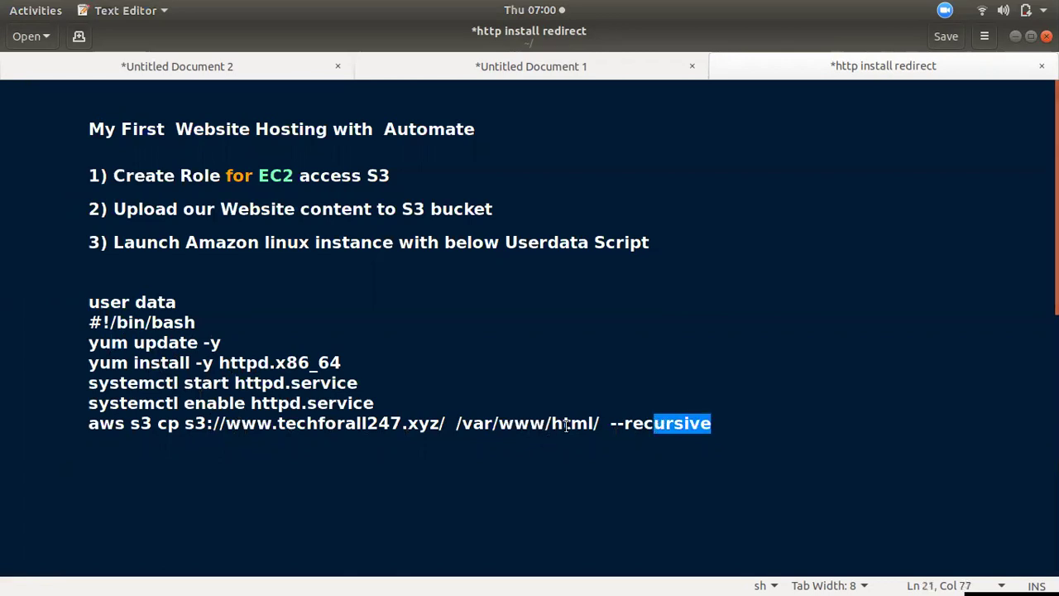
left_click(610, 425)
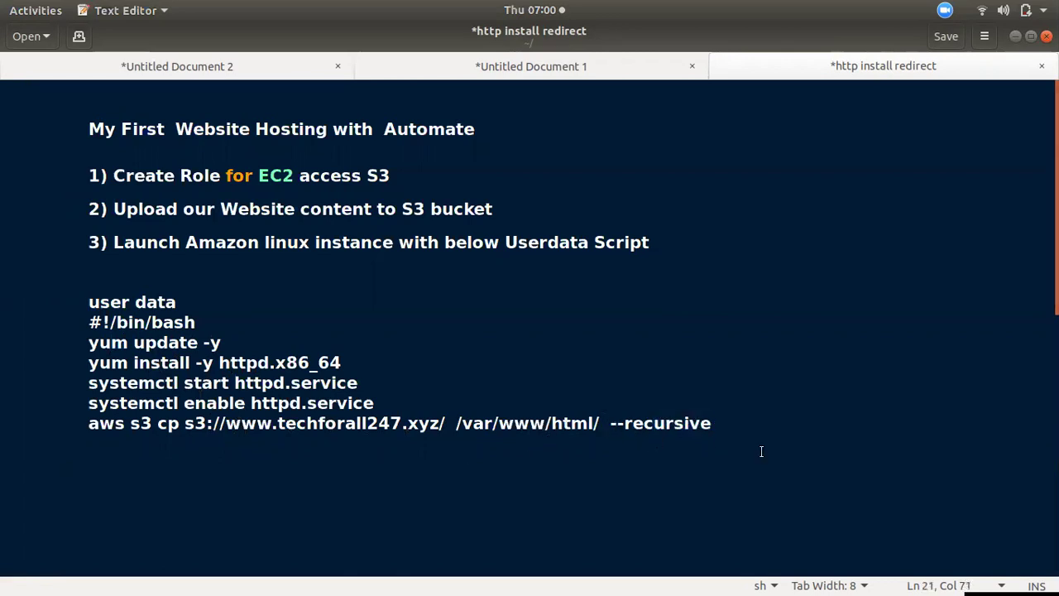
Switch back to Chromium, reload the website at 13.234.37.147, and look over its home page.
mouse_move(2, 165)
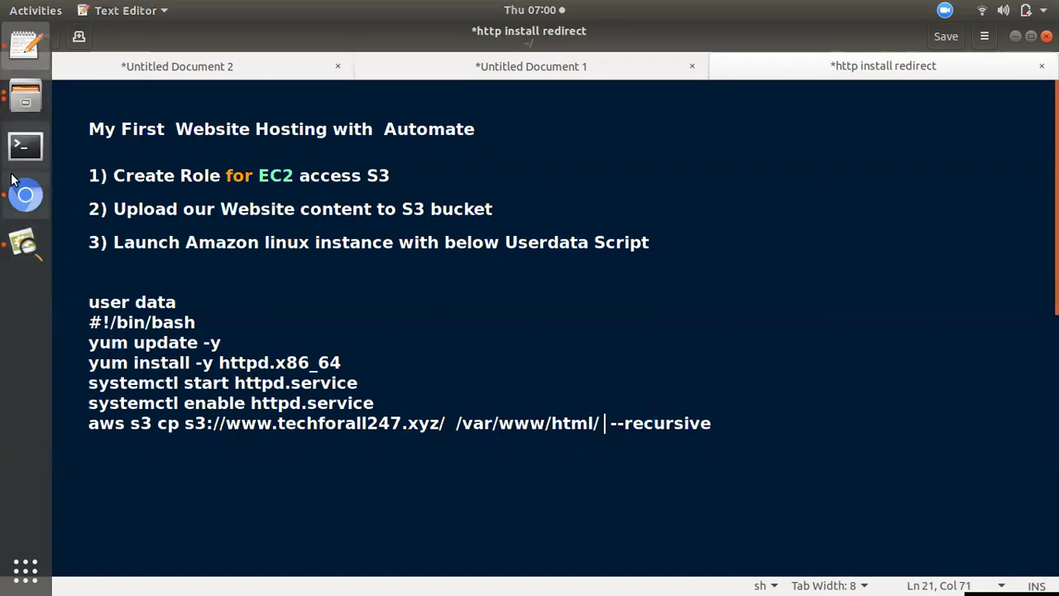
left_click(18, 188)
left_click(910, 56)
left_click(872, 80)
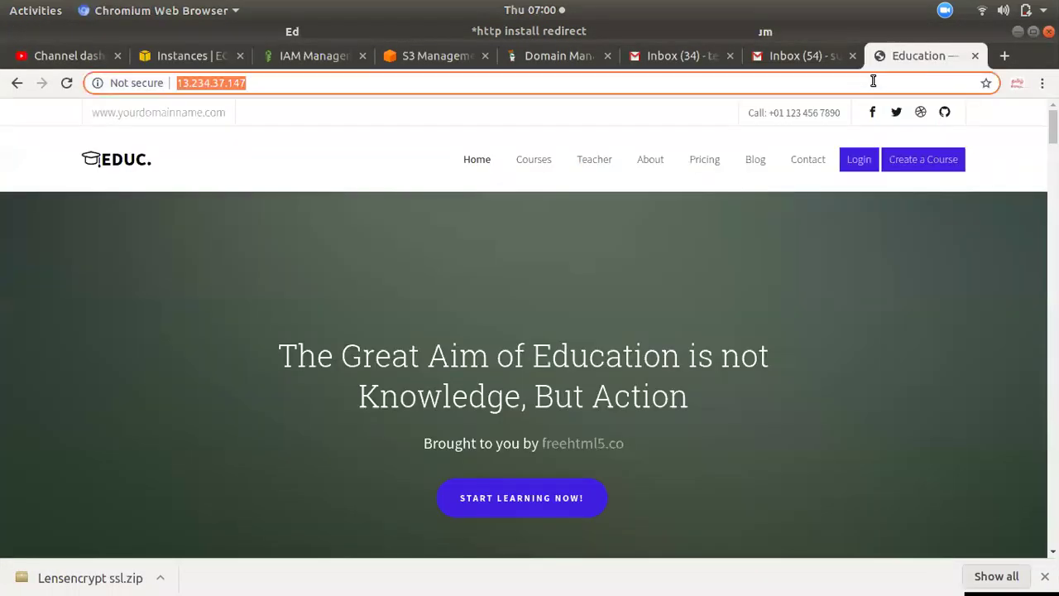
key("Return")
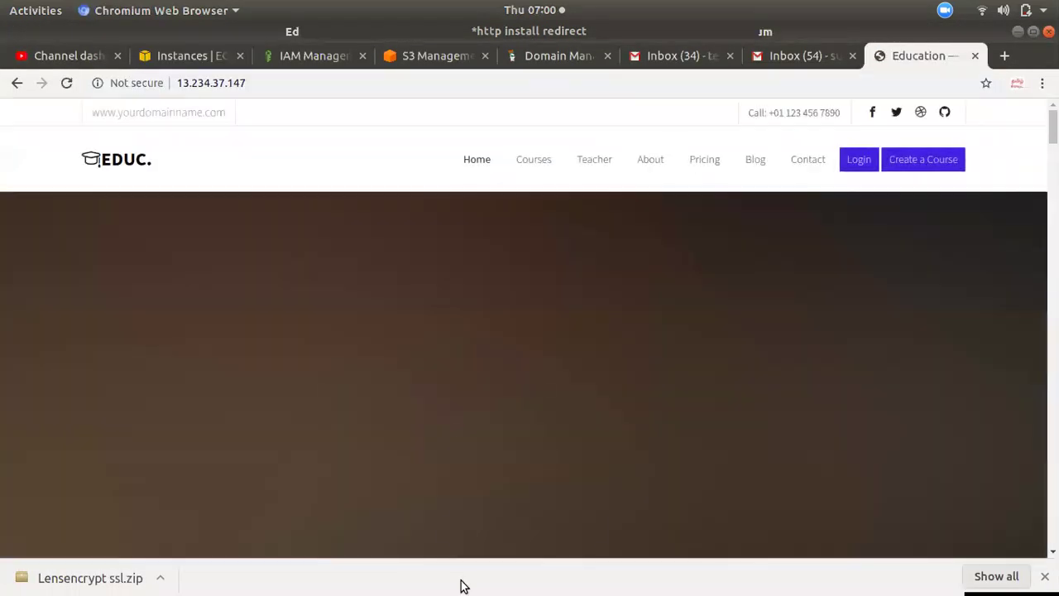
scroll(536, 360, "down", 3)
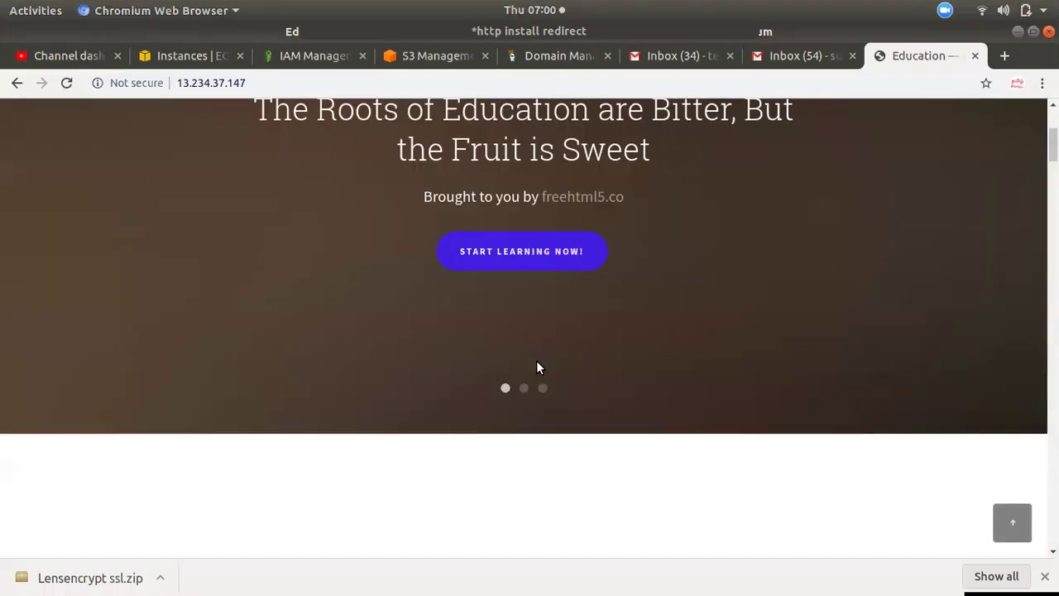
scroll(536, 360, "up", 3)
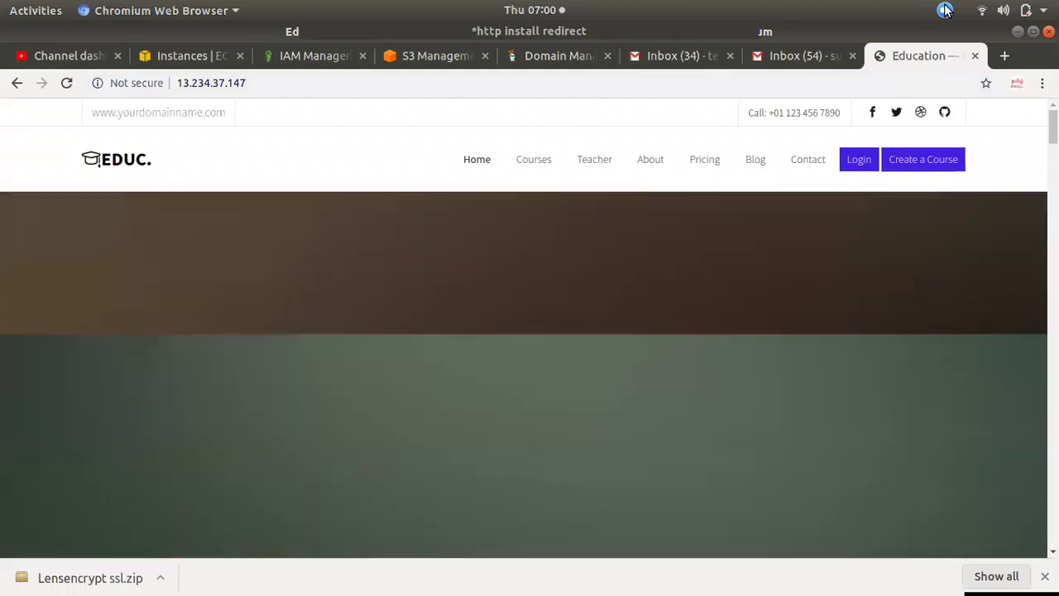
left_click(945, 10)
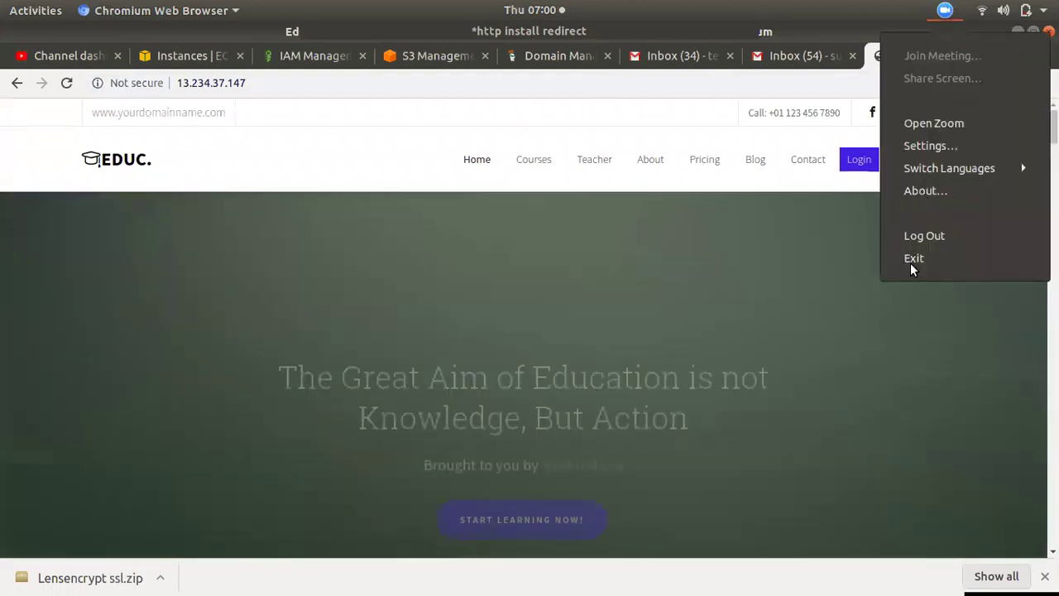